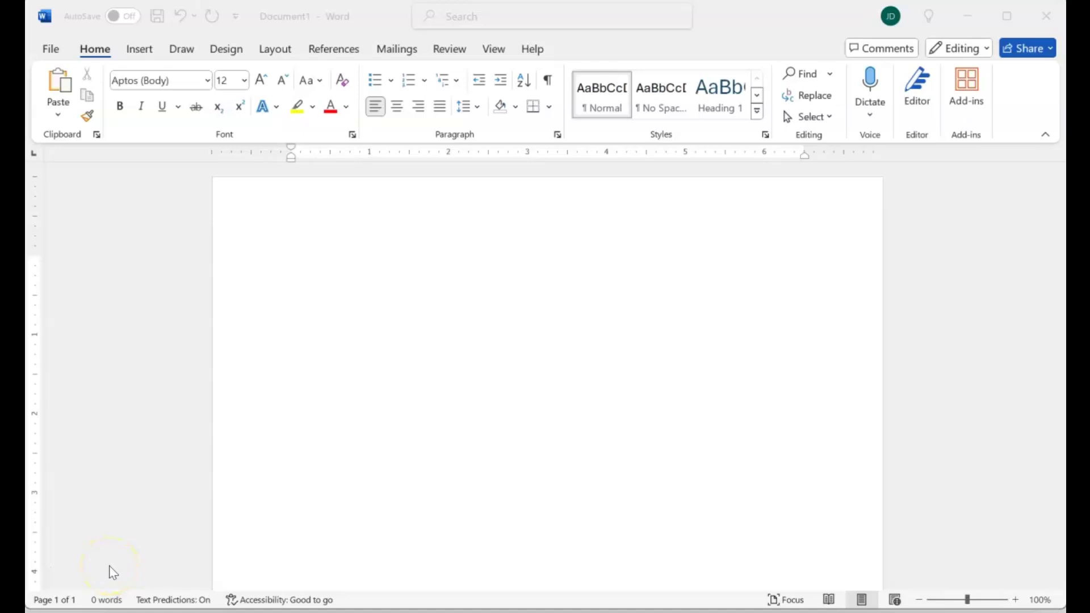
# Step: Bring the Word window into focus and go to the File backstage Home page
pyautogui.click(53, 51)
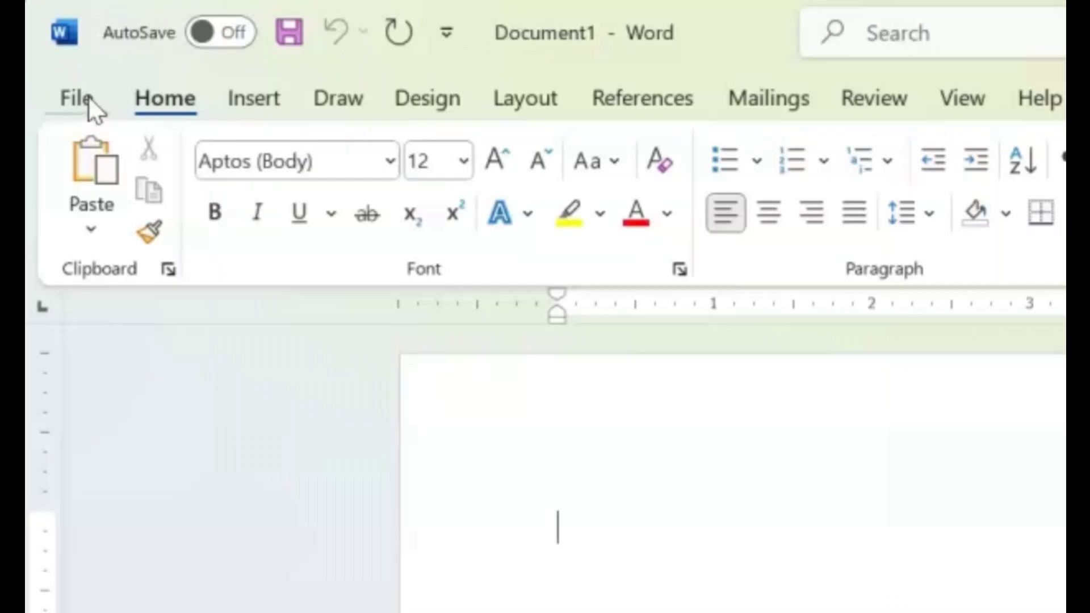
pyautogui.click(57, 48)
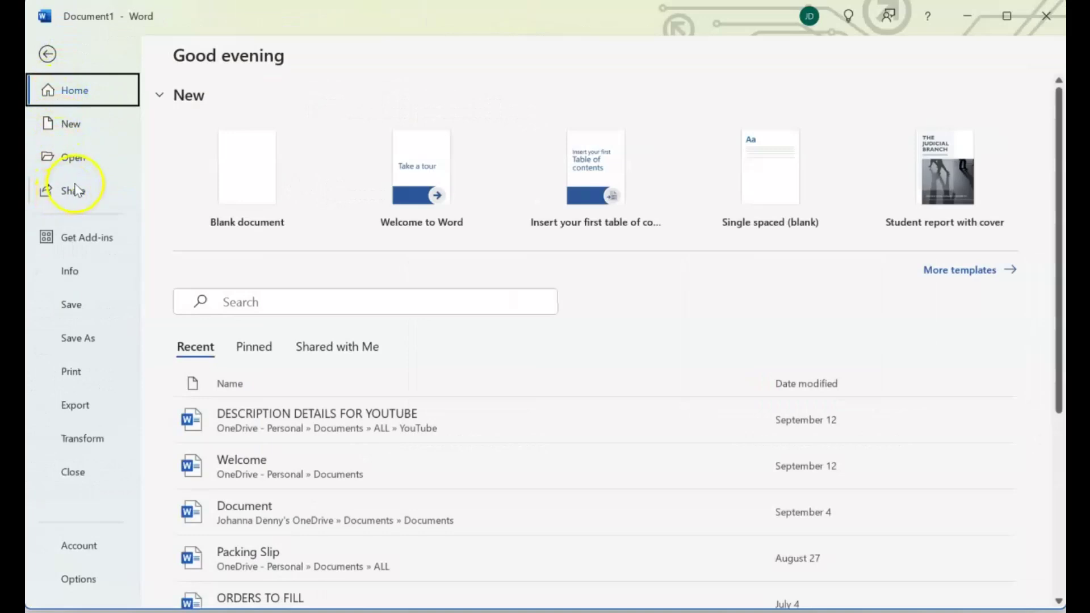
# Step: Switch the backstage to the Open page
pyautogui.click(84, 156)
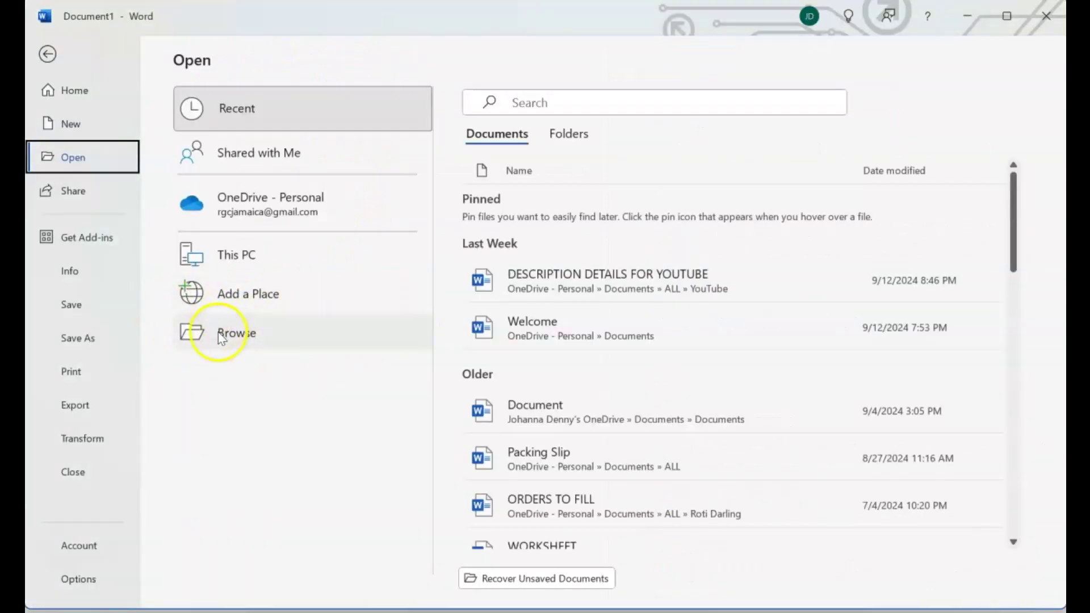
# Step: Launch the Browse dialog and drag it to the centre of the screen
pyautogui.click(279, 340)
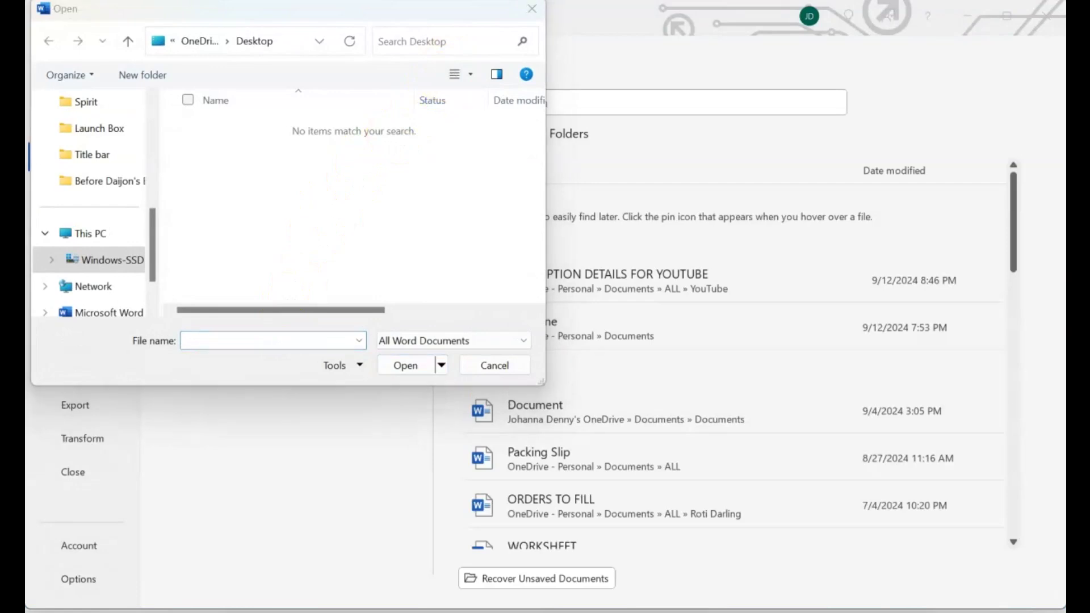
pyautogui.moveTo(271, 9); pyautogui.dragTo(365, 77)
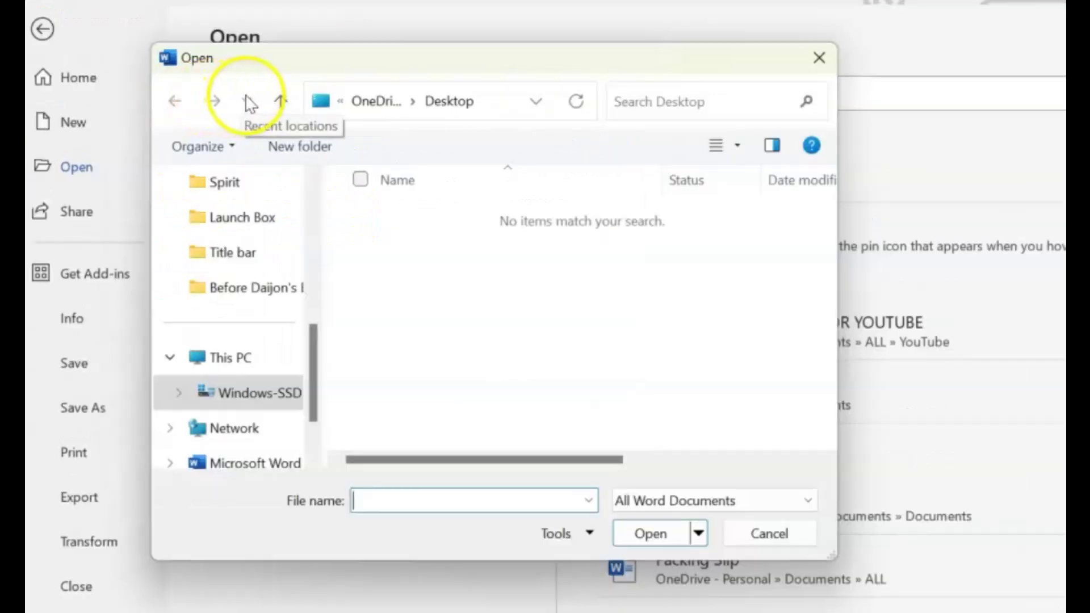
# Step: Go up from the OneDrive Desktop through the user folder, Users and C: to This PC and Desktop
pyautogui.click(287, 107)
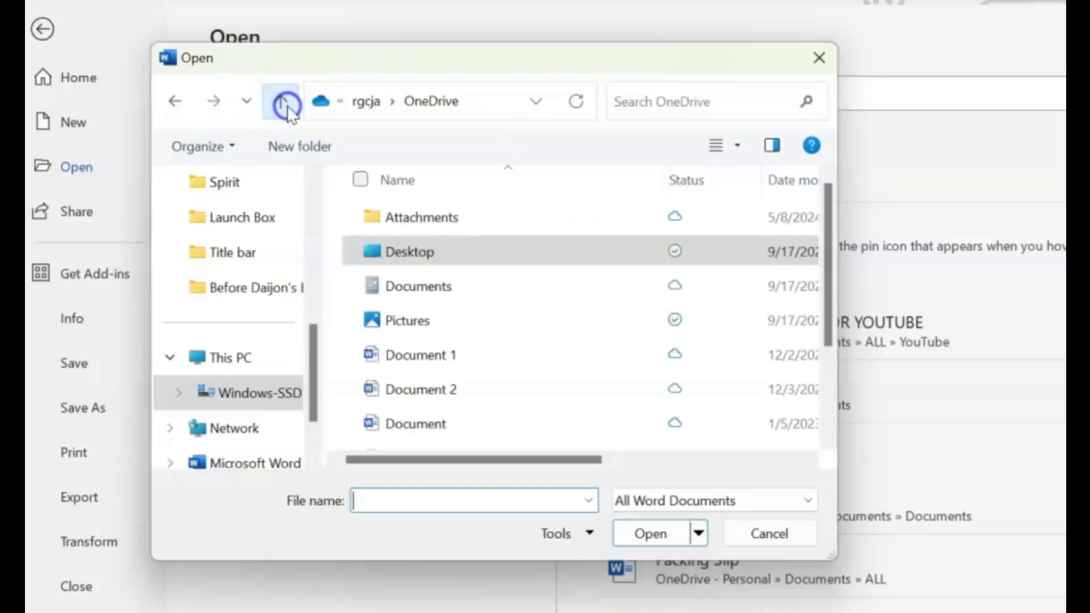
pyautogui.click(288, 109)
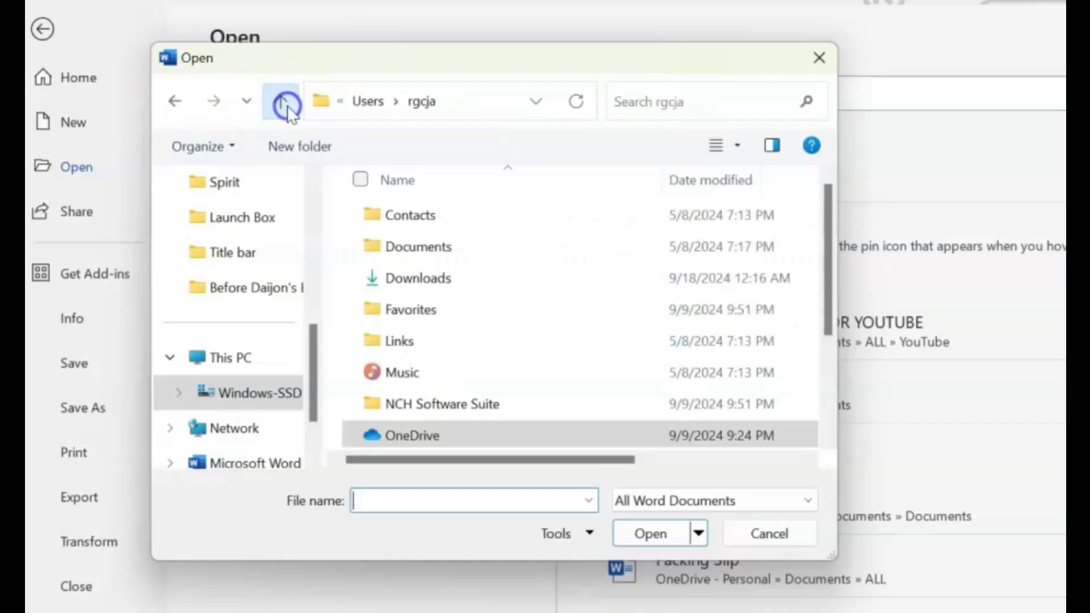
pyautogui.click(287, 107)
pyautogui.click(288, 107)
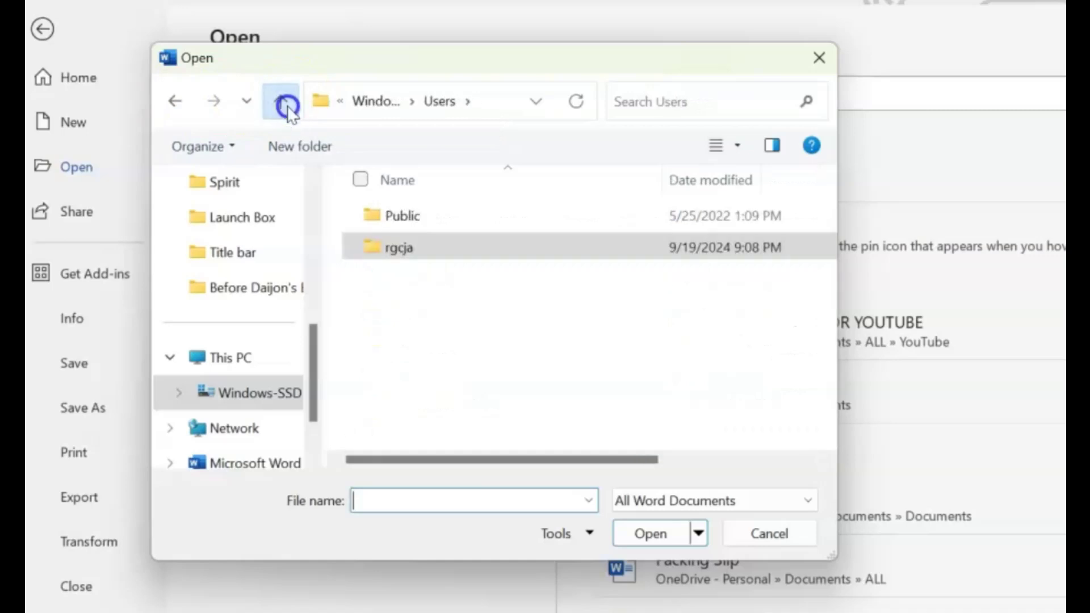
pyautogui.click(287, 107)
pyautogui.click(287, 107)
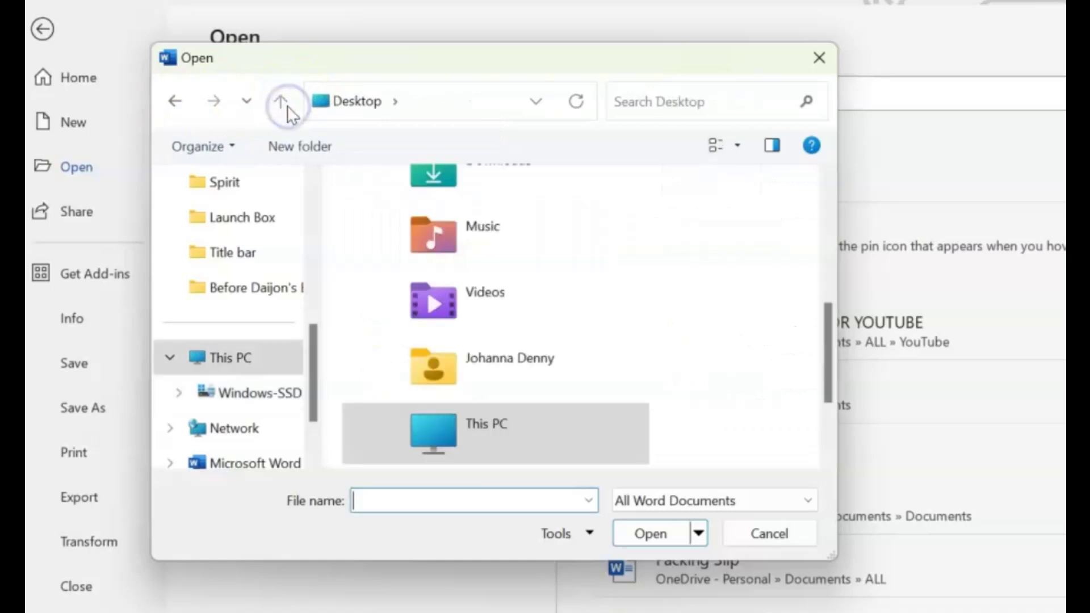
pyautogui.click(288, 109)
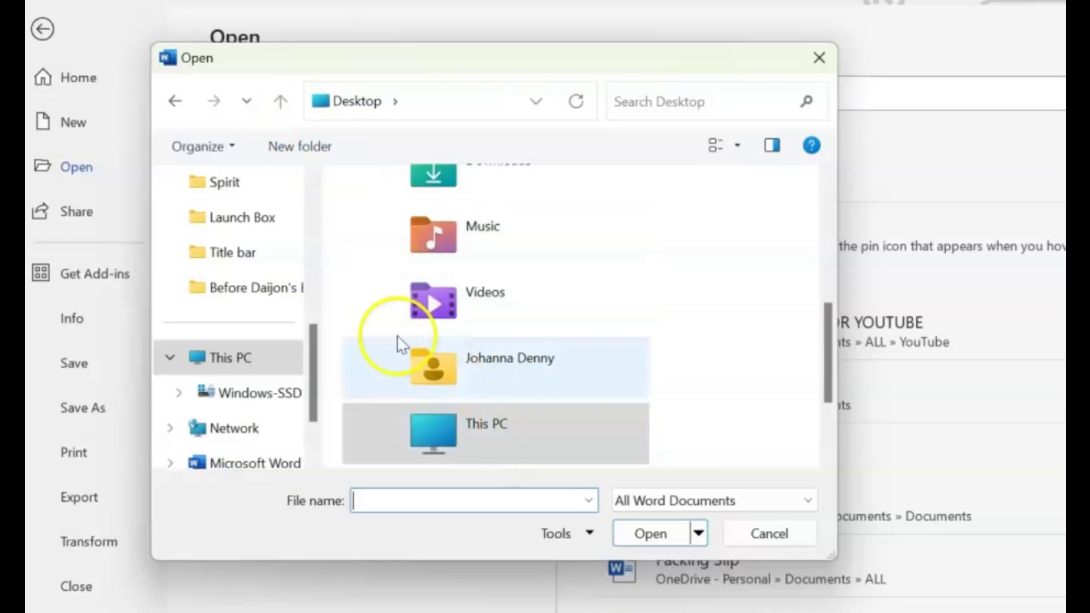
# Step: Check the recent locations list, then go back through This PC and C: to the Users folder
pyautogui.click(246, 102)
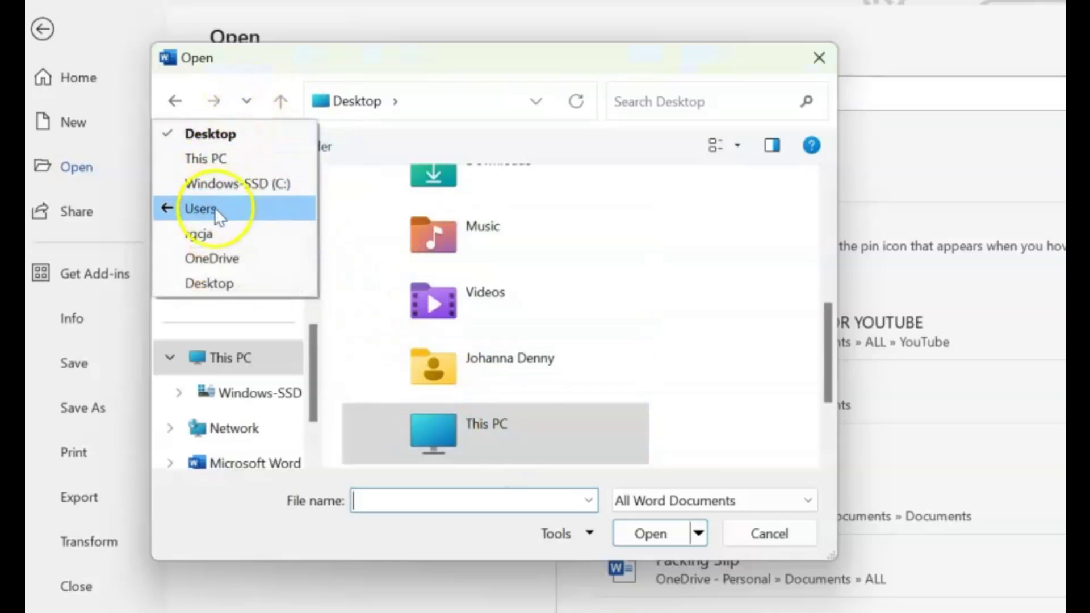
pyautogui.click(209, 238)
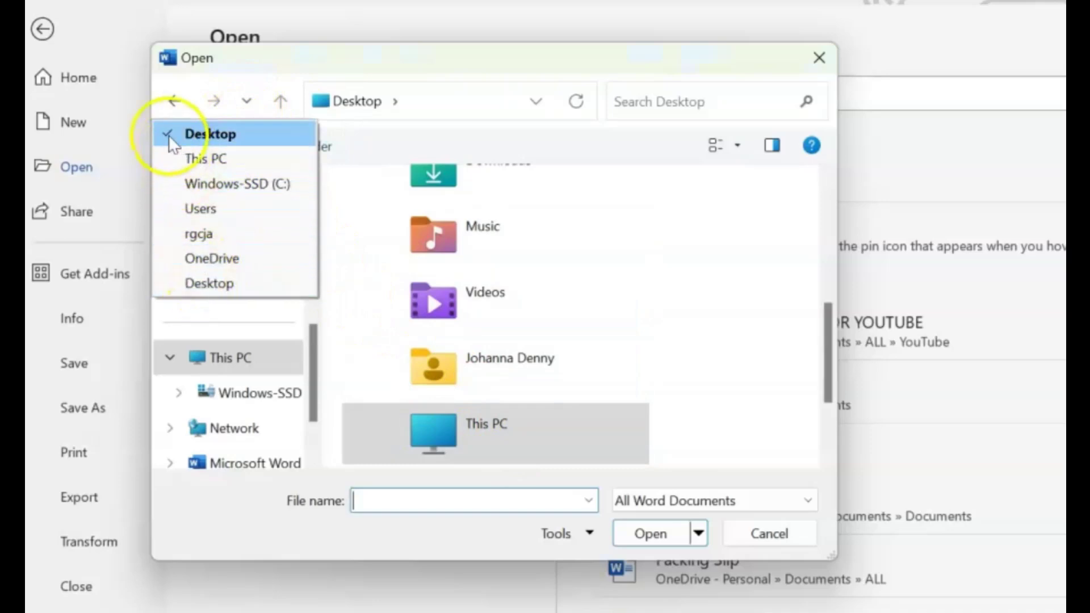
pyautogui.click(176, 102)
pyautogui.click(176, 102)
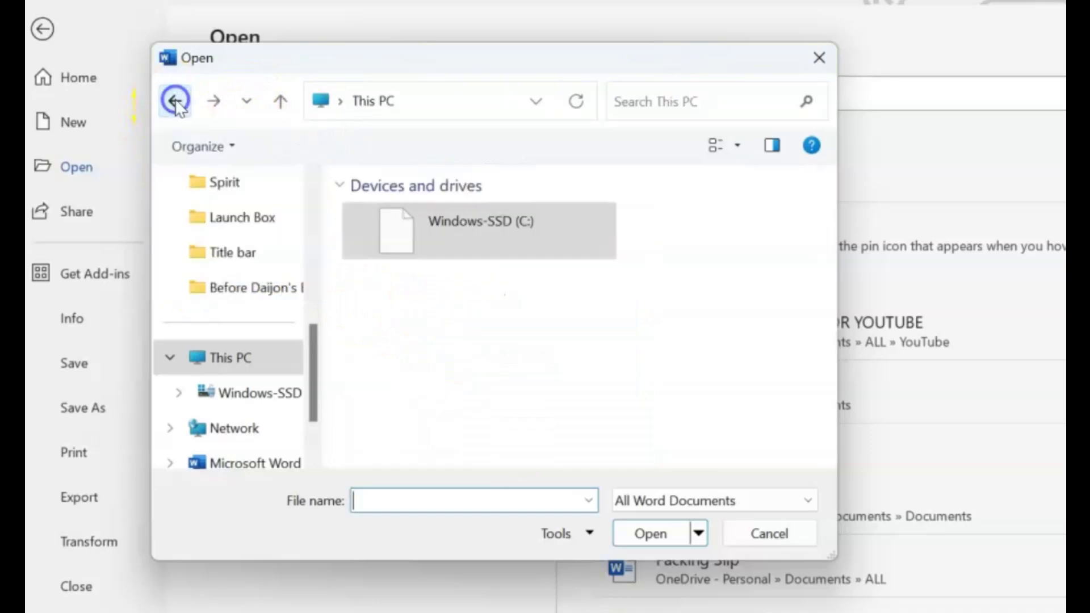
pyautogui.click(176, 103)
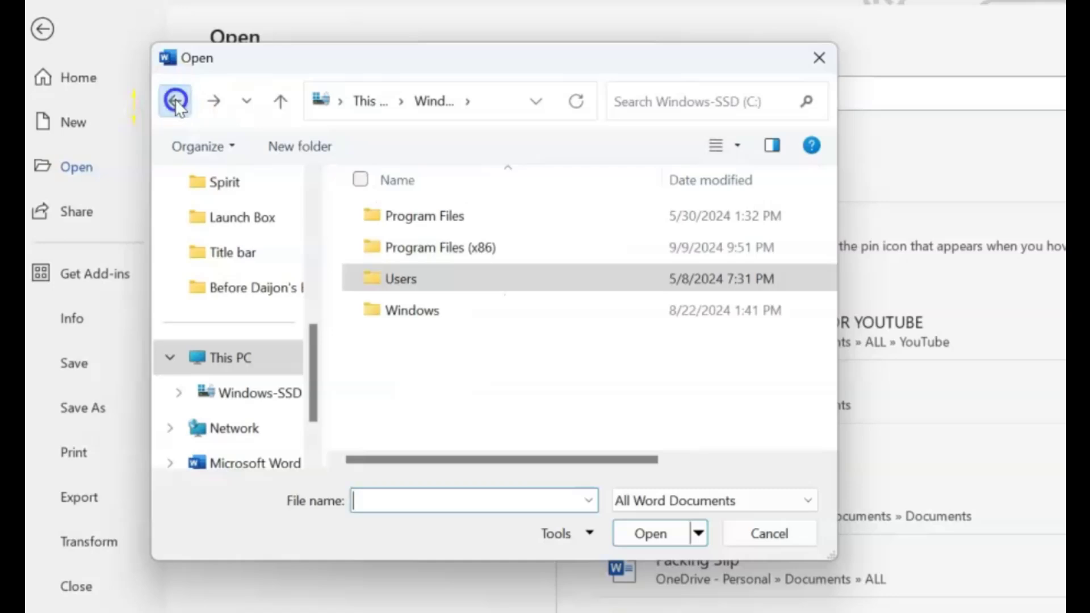
pyautogui.click(176, 102)
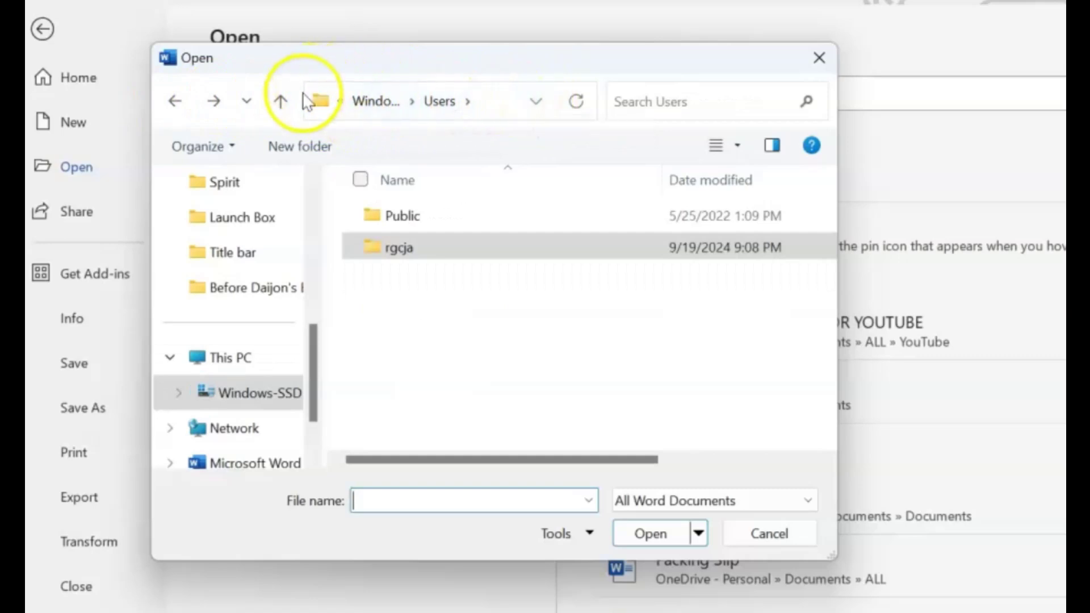
# Step: Review the Users folder's address history, refresh its contents, and start a search there
pyautogui.click(536, 101)
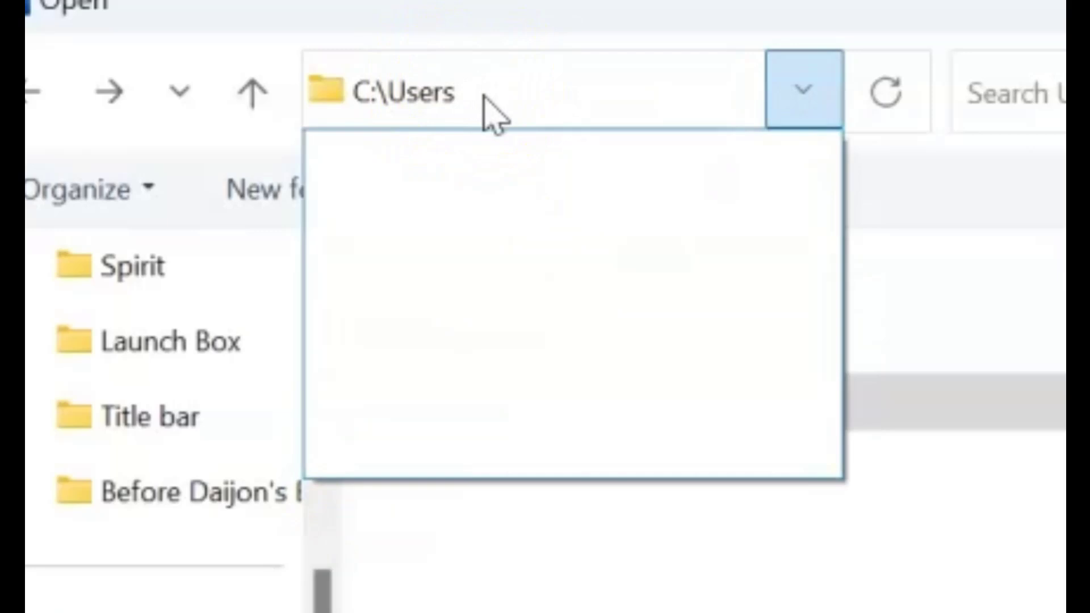
pyautogui.click(889, 99)
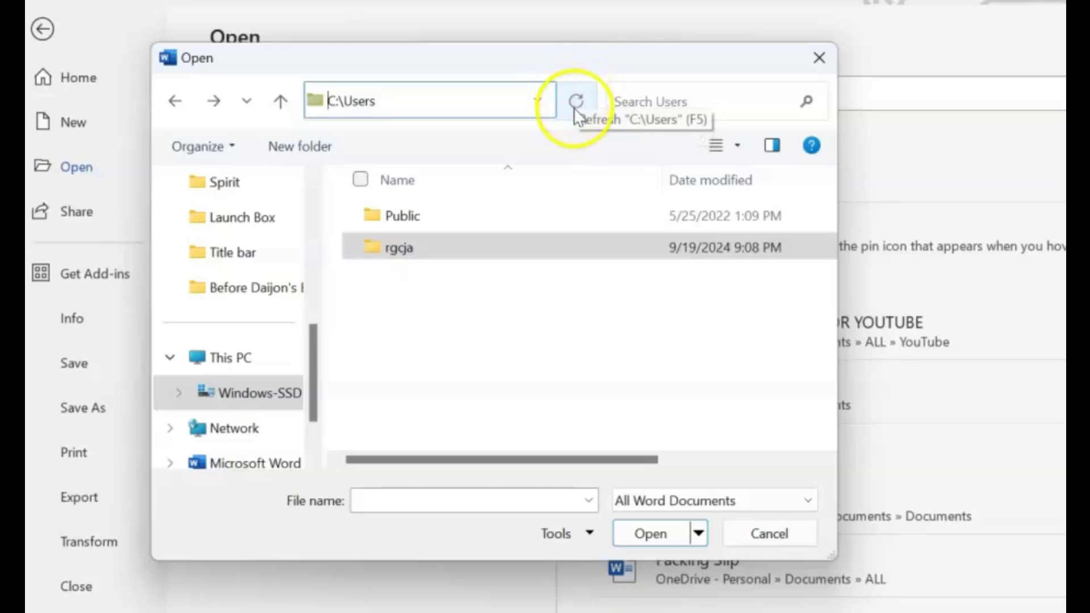
pyautogui.click(668, 101)
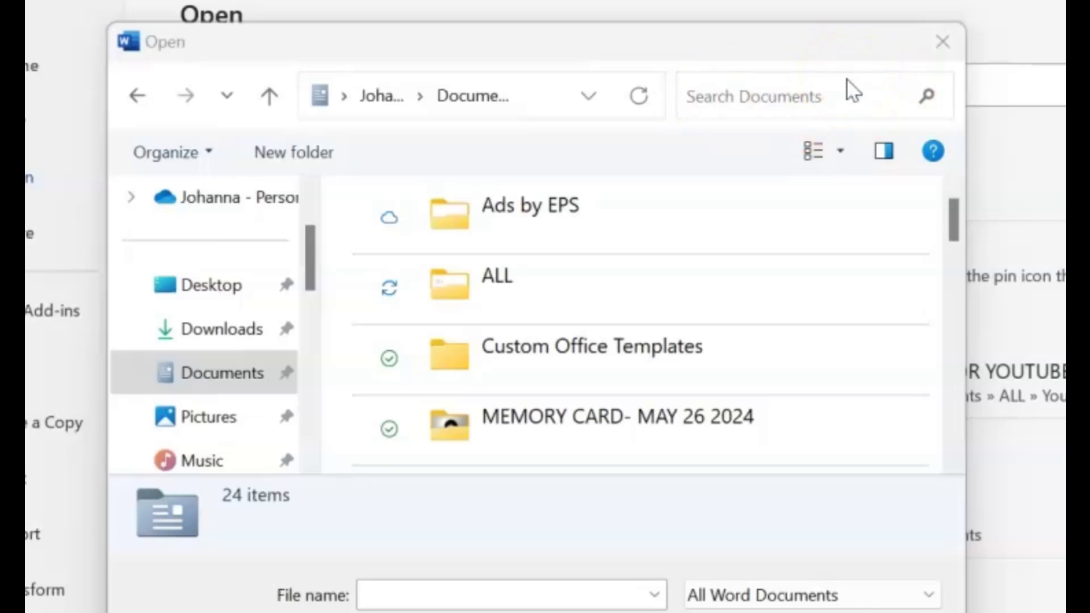
# Step: Look at the Downloads folder, return to the 24-item Documents folder, and start a search there
pyautogui.click(206, 375)
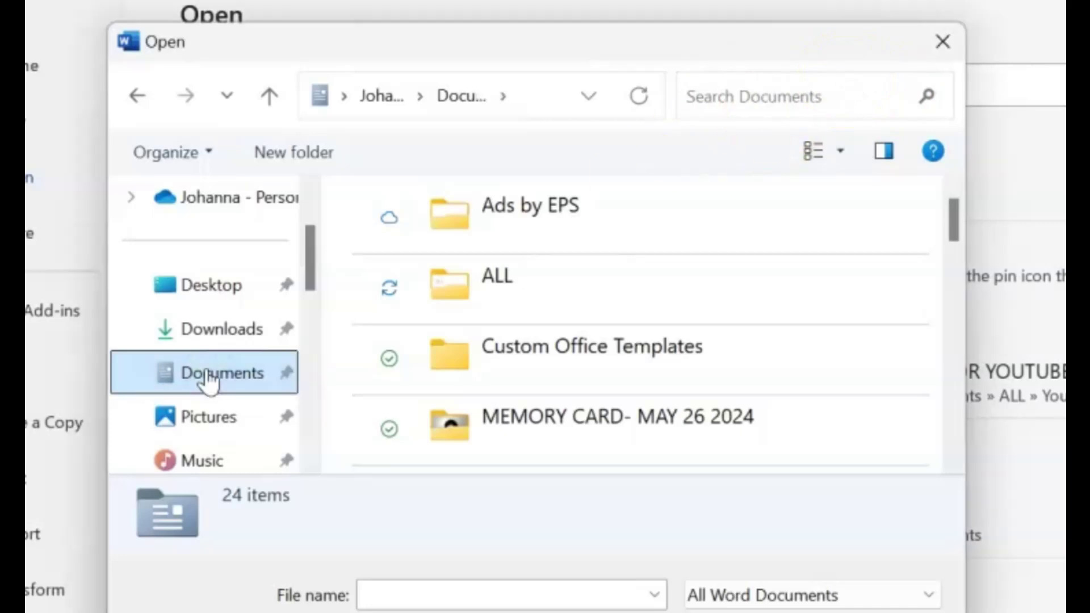
pyautogui.click(206, 375)
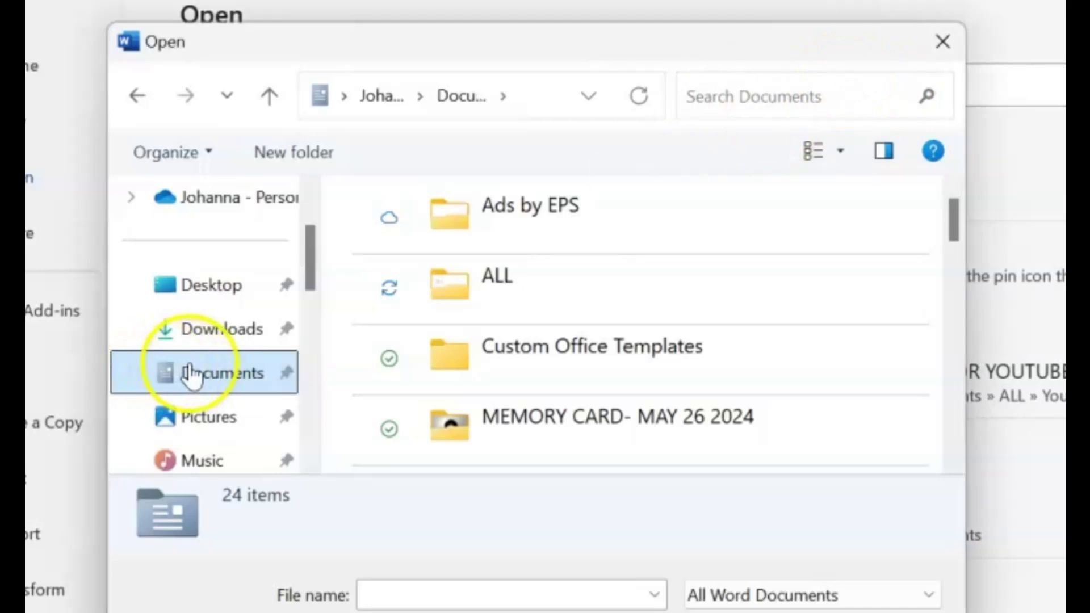
pyautogui.click(223, 321)
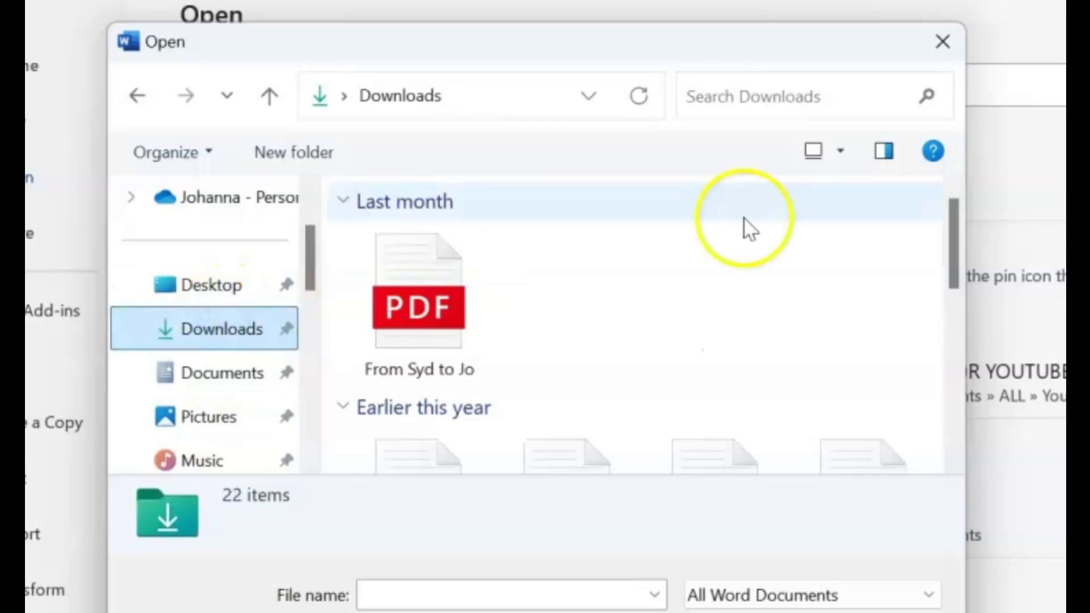
pyautogui.moveTo(953, 209); pyautogui.dragTo(915, 126)
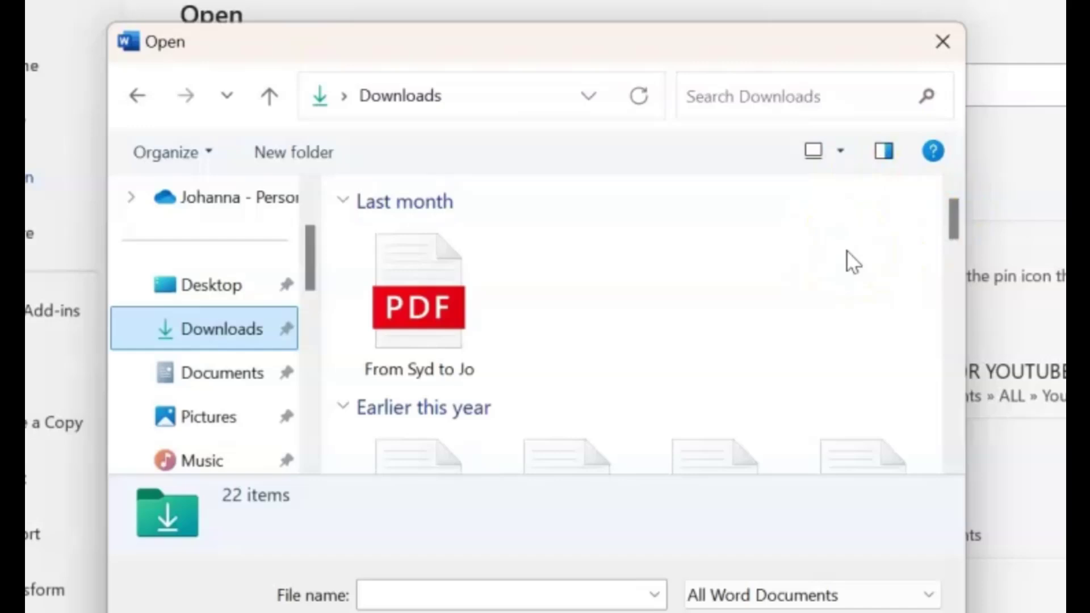
pyautogui.click(219, 377)
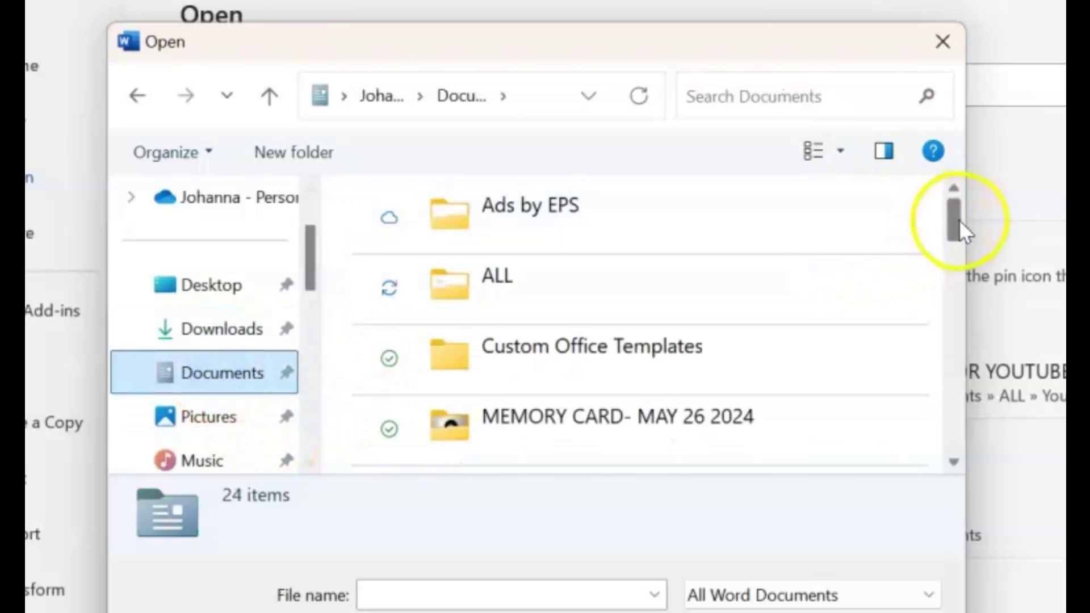
pyautogui.moveTo(959, 220); pyautogui.dragTo(927, 388)
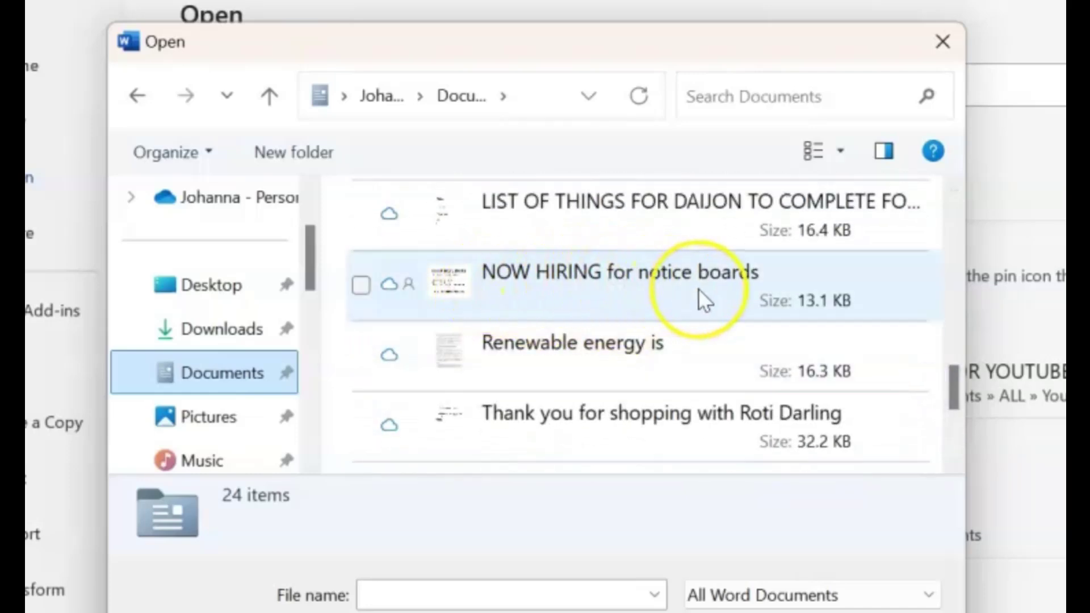
pyautogui.click(726, 106)
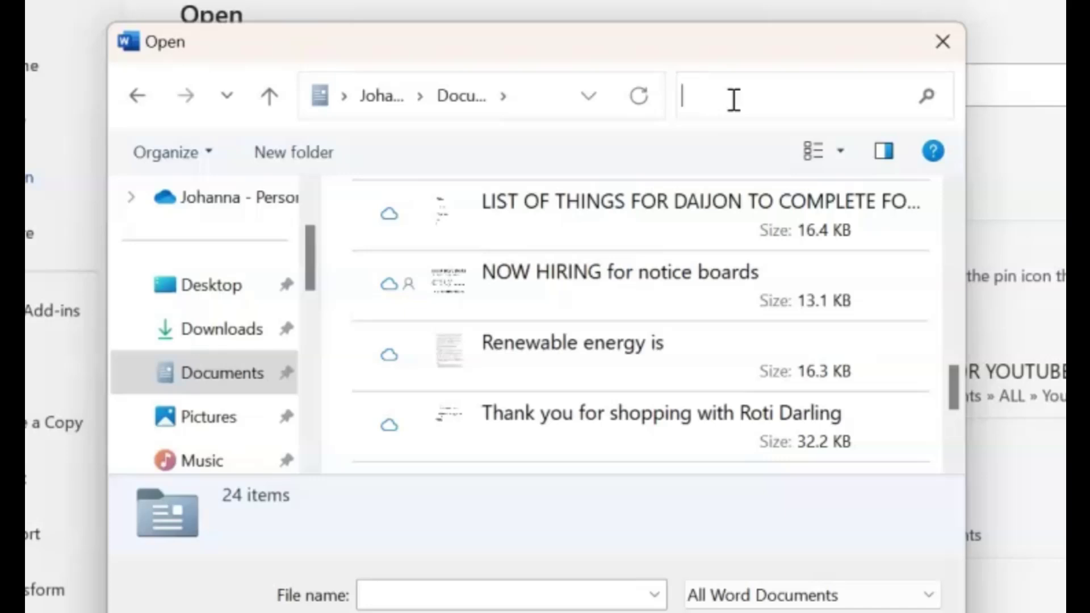
pyautogui.write('now hiring')
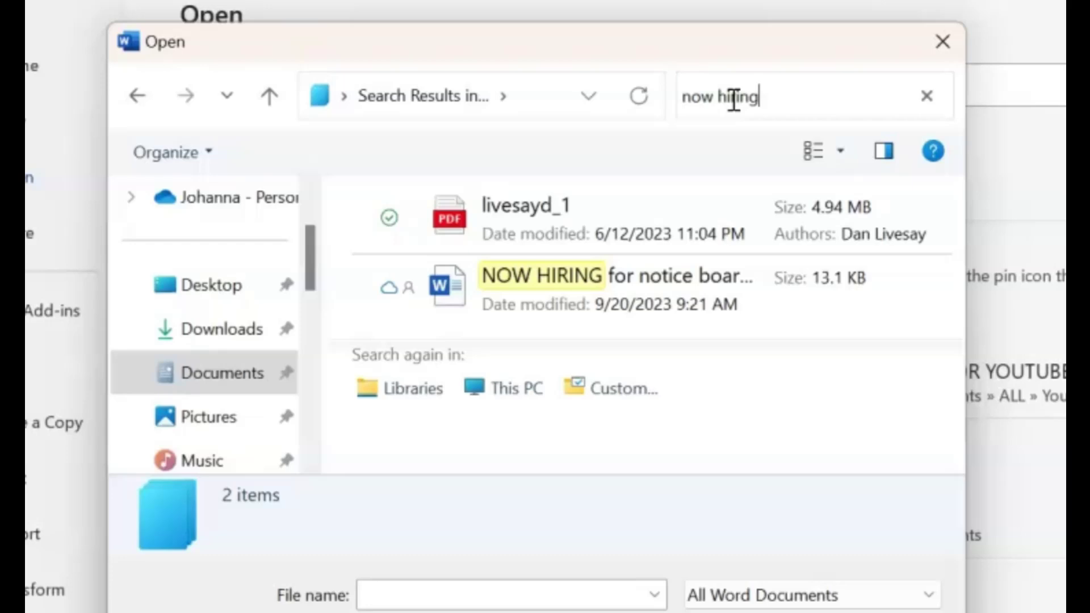
pyautogui.click(927, 95)
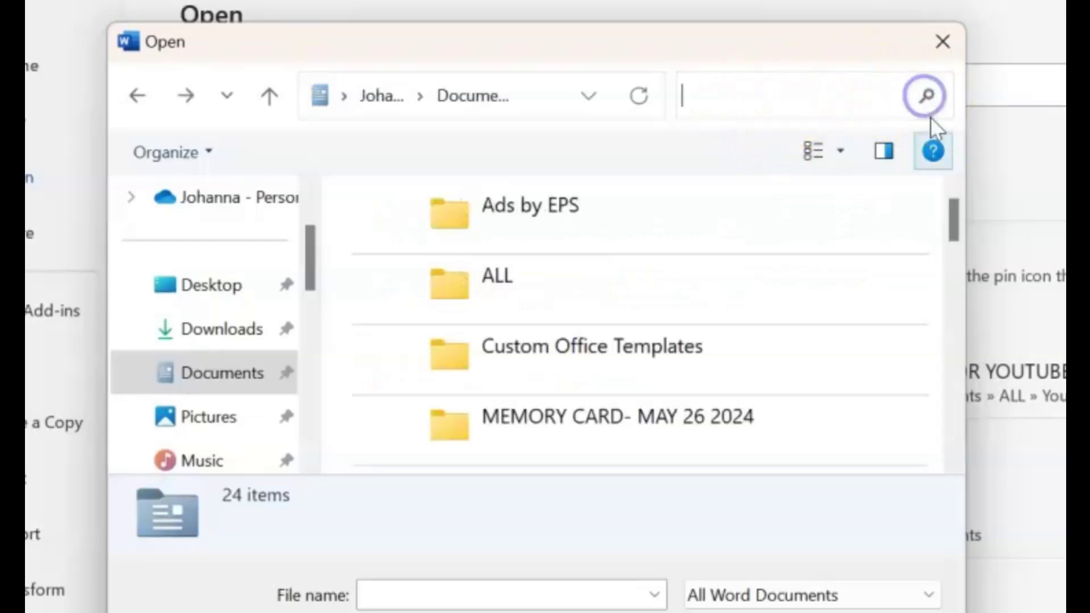
pyautogui.moveTo(955, 226); pyautogui.dragTo(932, 117)
pyautogui.click(835, 87)
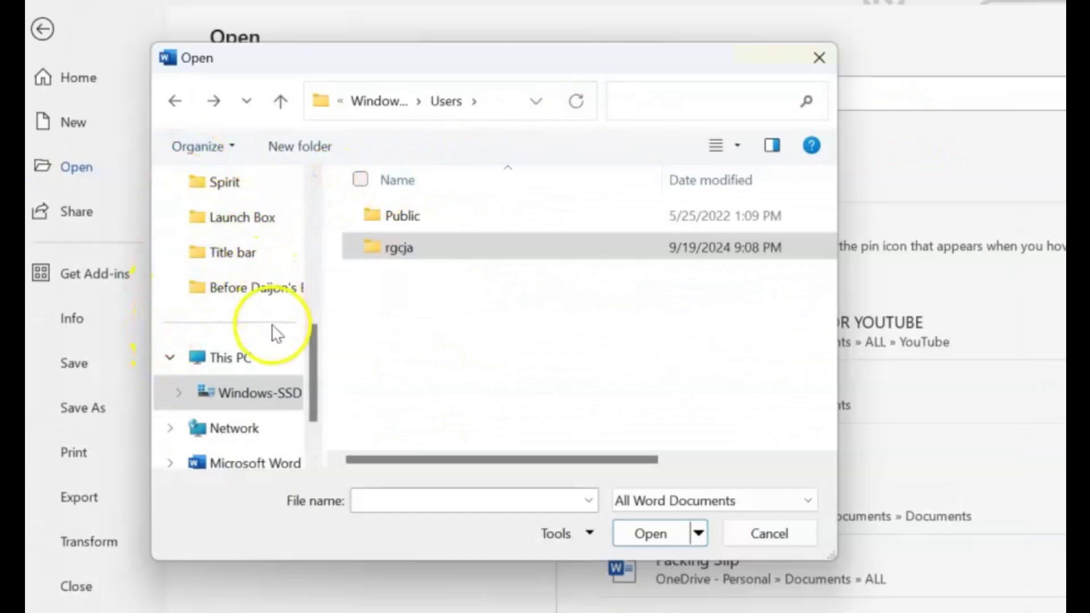
# Step: Return to the Documents folder and select every item with Organize > Select all
pyautogui.moveTo(313, 360); pyautogui.dragTo(278, 136)
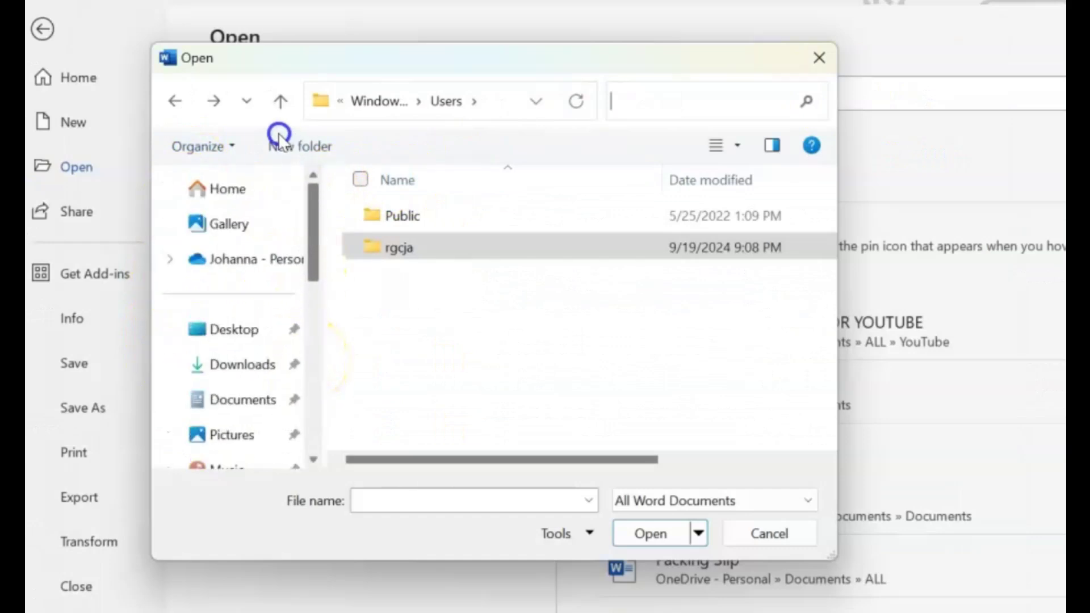
pyautogui.click(239, 149)
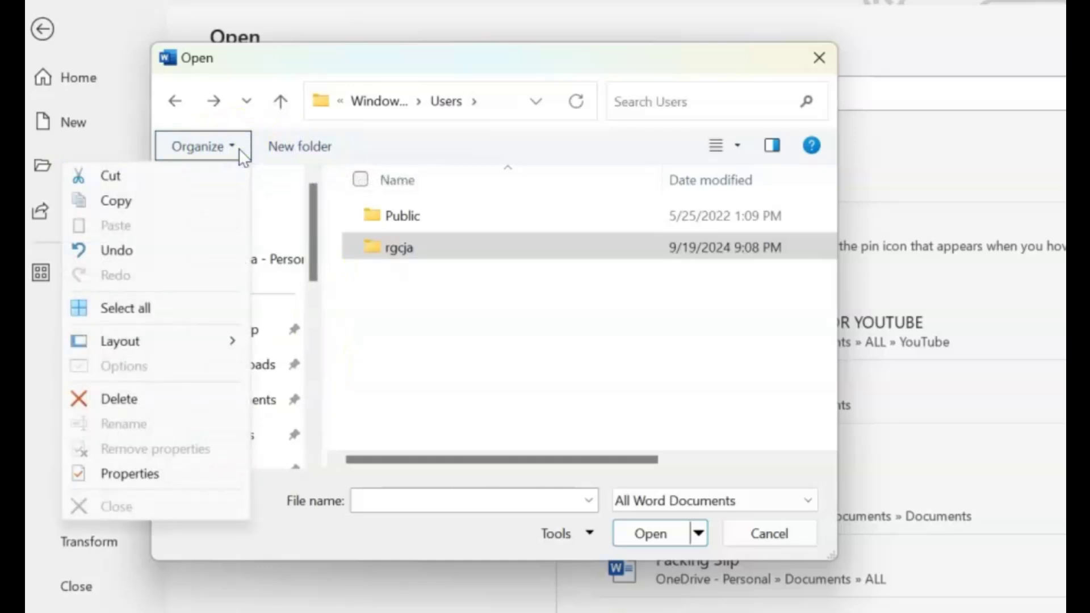
pyautogui.click(234, 150)
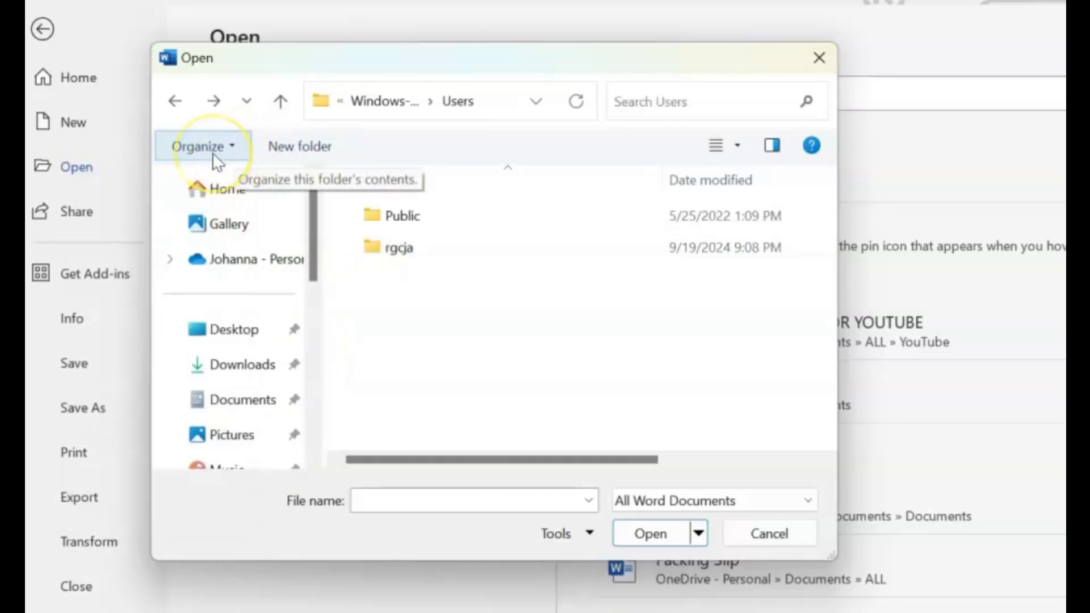
pyautogui.click(239, 406)
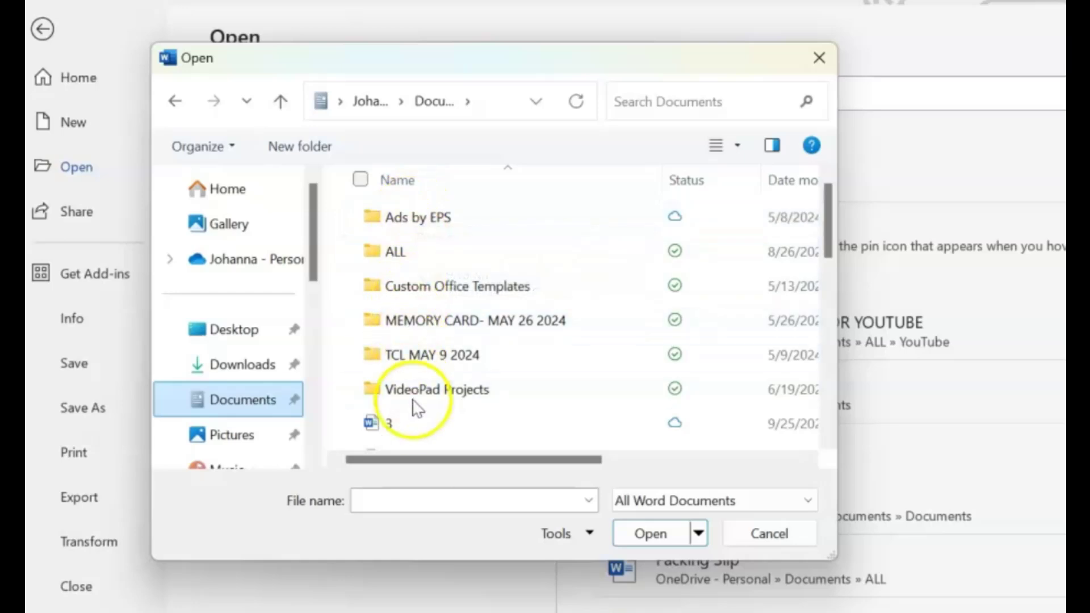
pyautogui.moveTo(829, 231); pyautogui.dragTo(768, 145)
pyautogui.click(227, 190)
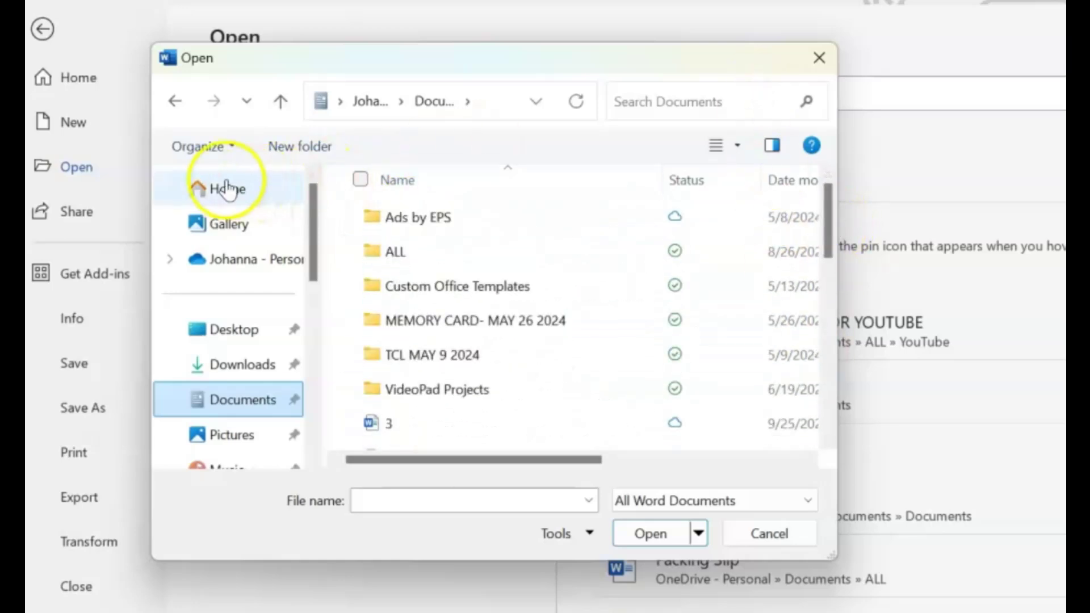
pyautogui.click(226, 145)
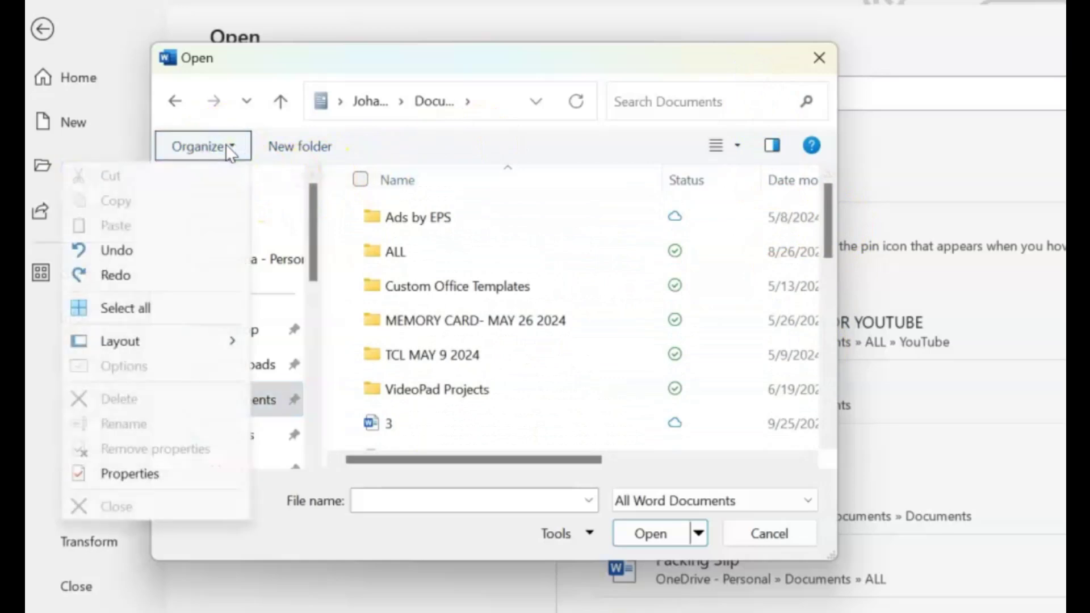
pyautogui.click(120, 309)
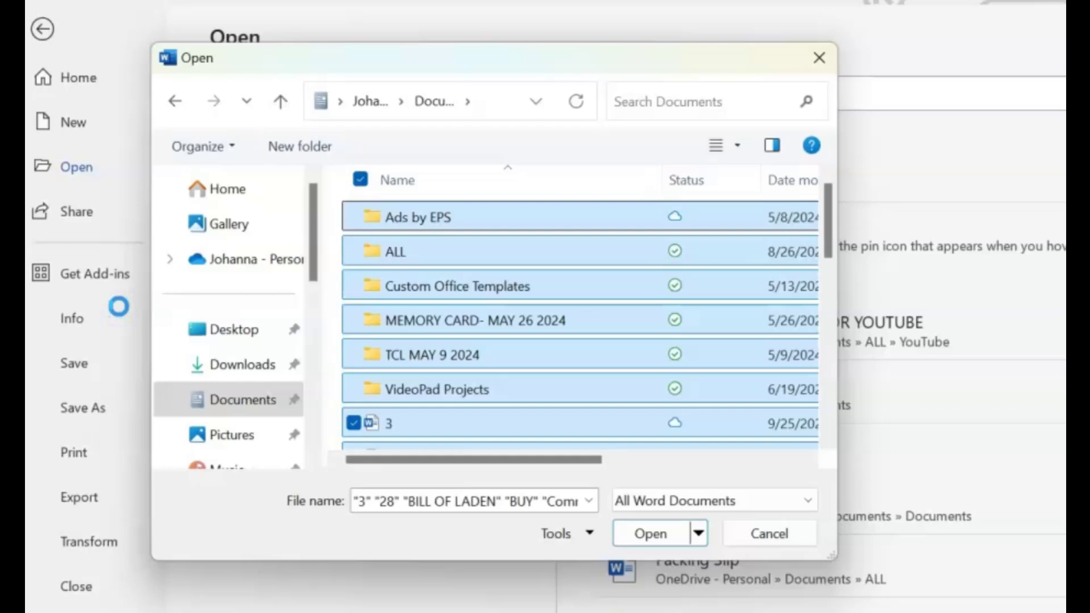
# Step: Show the details pane below the file list using Organize > Layout
pyautogui.click(218, 148)
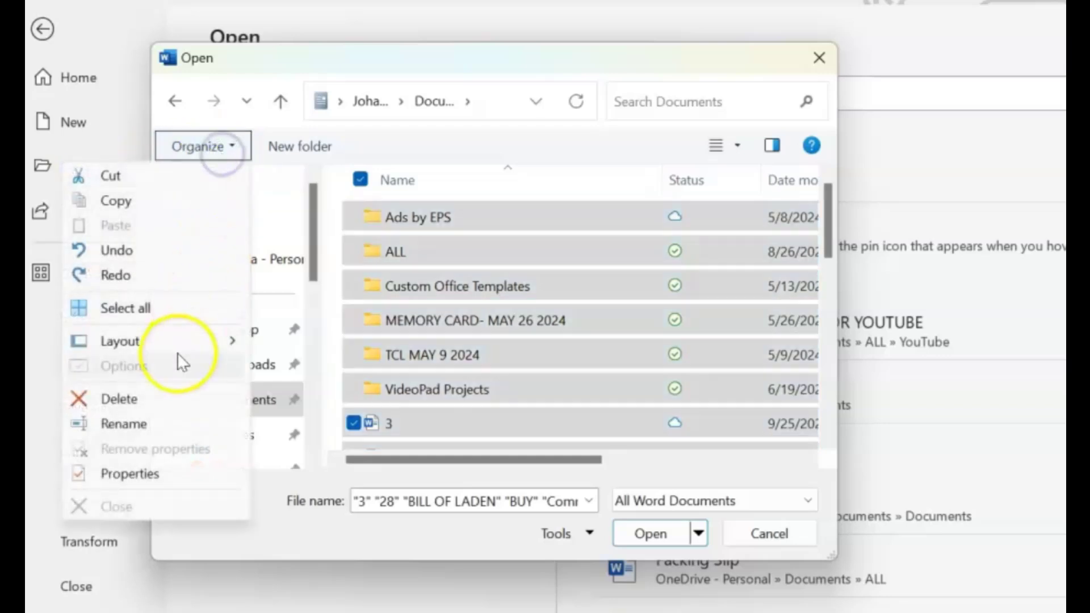
pyautogui.click(133, 343)
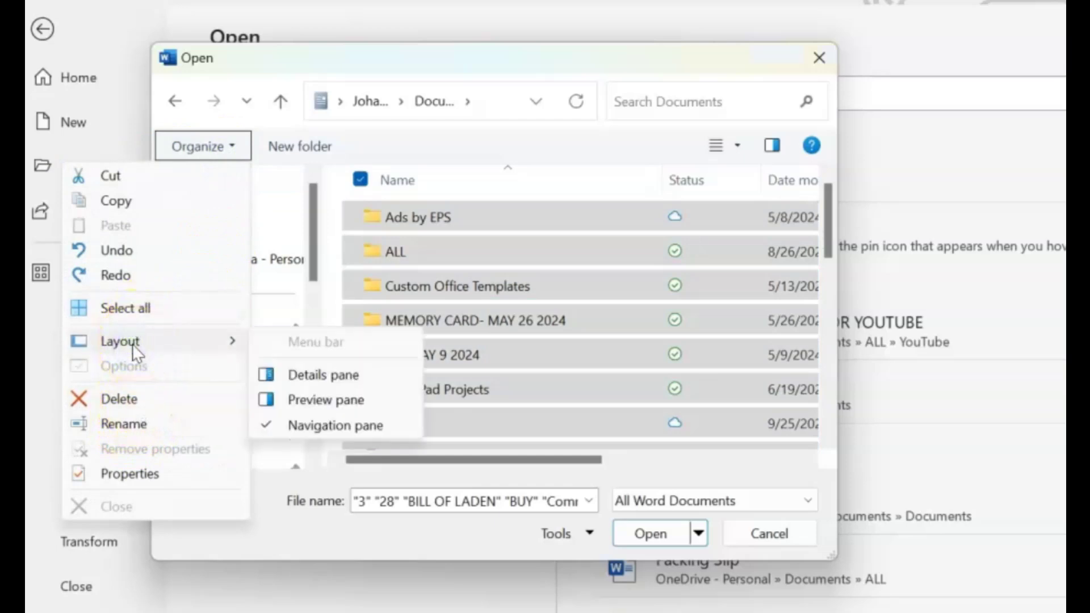
pyautogui.click(346, 377)
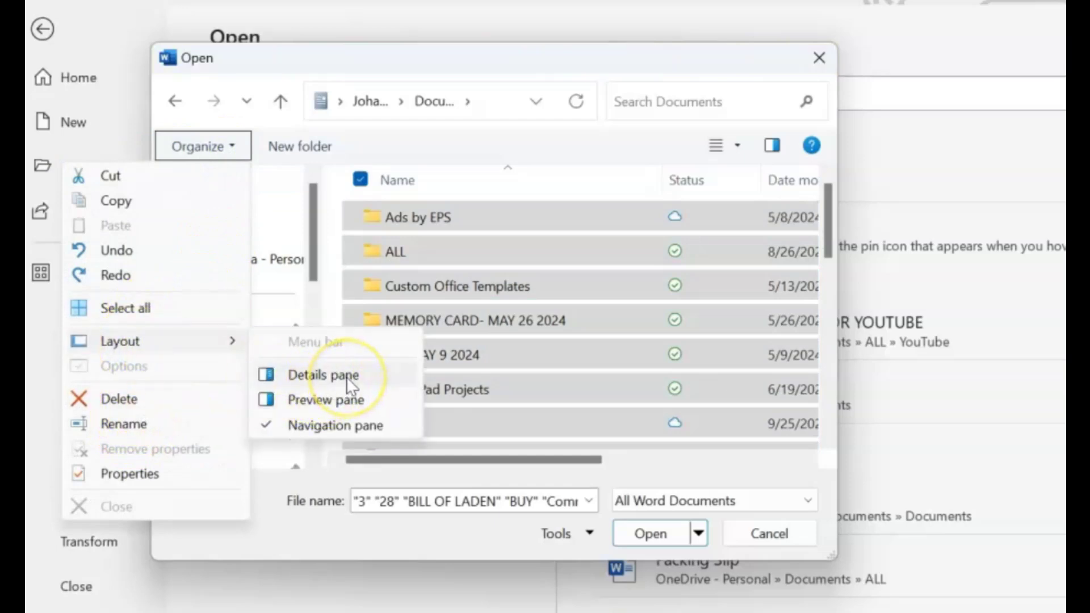
pyautogui.click(344, 379)
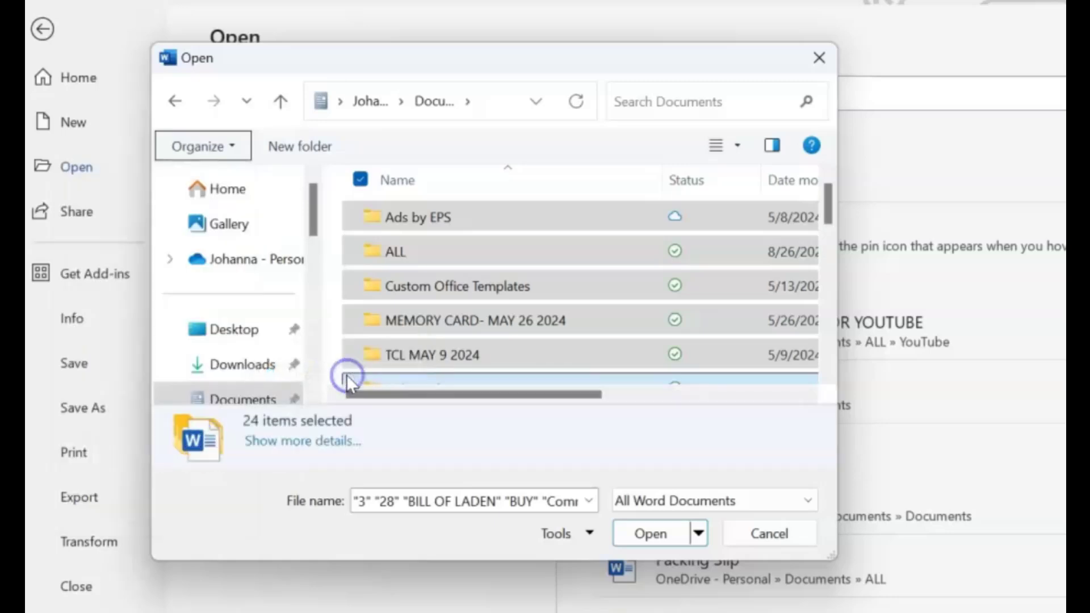
# Step: Select Commonwealth of Pennsylvania, showing 12.2 KB and modified 3/23/2021 in the details pane
pyautogui.click(609, 250)
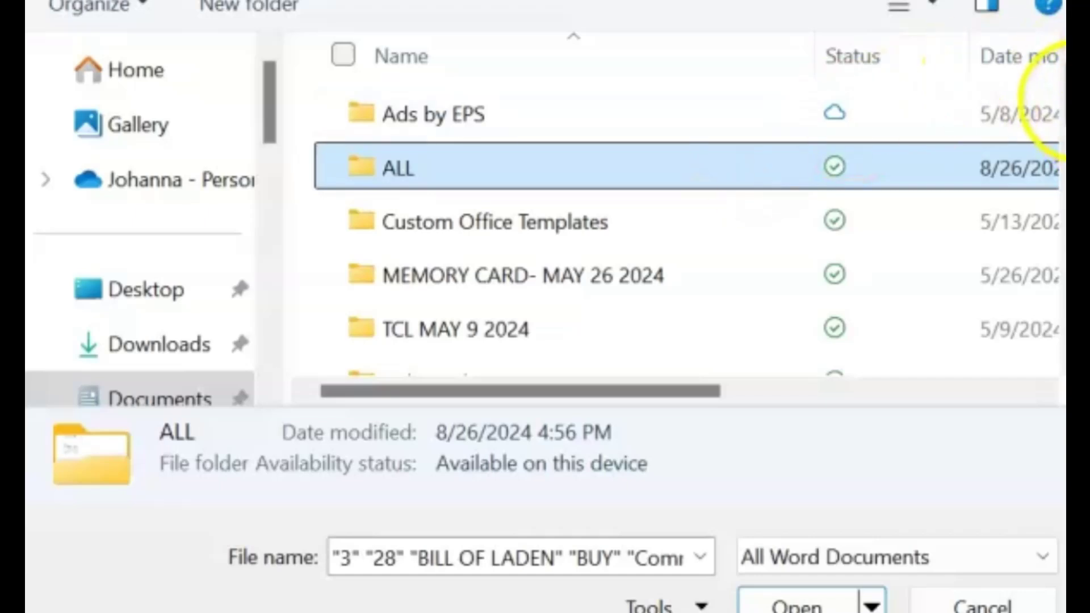
pyautogui.moveTo(1063, 97); pyautogui.dragTo(1064, 154)
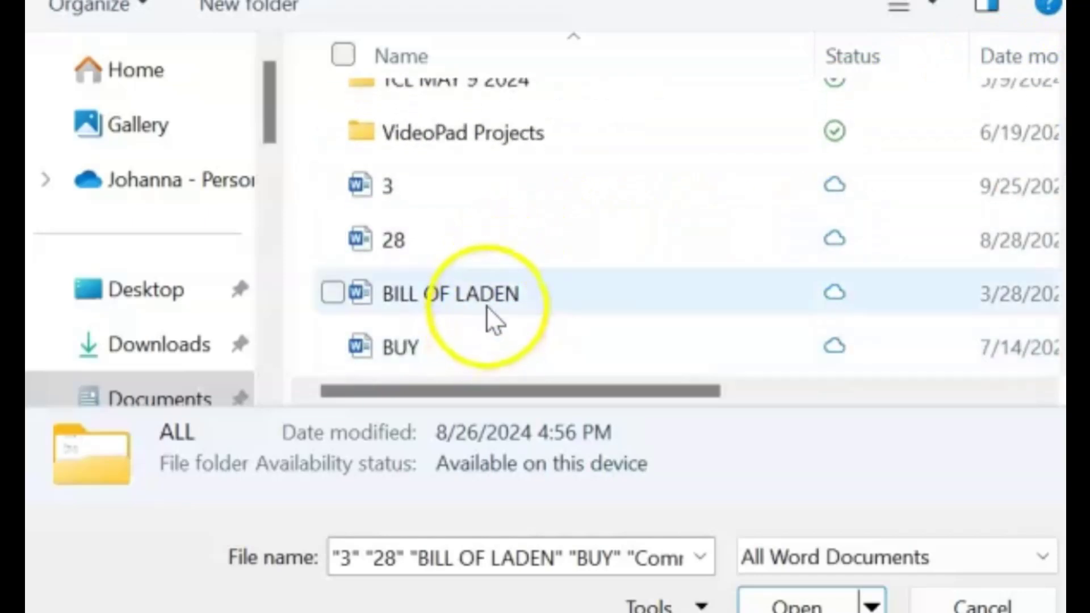
pyautogui.click(1063, 150)
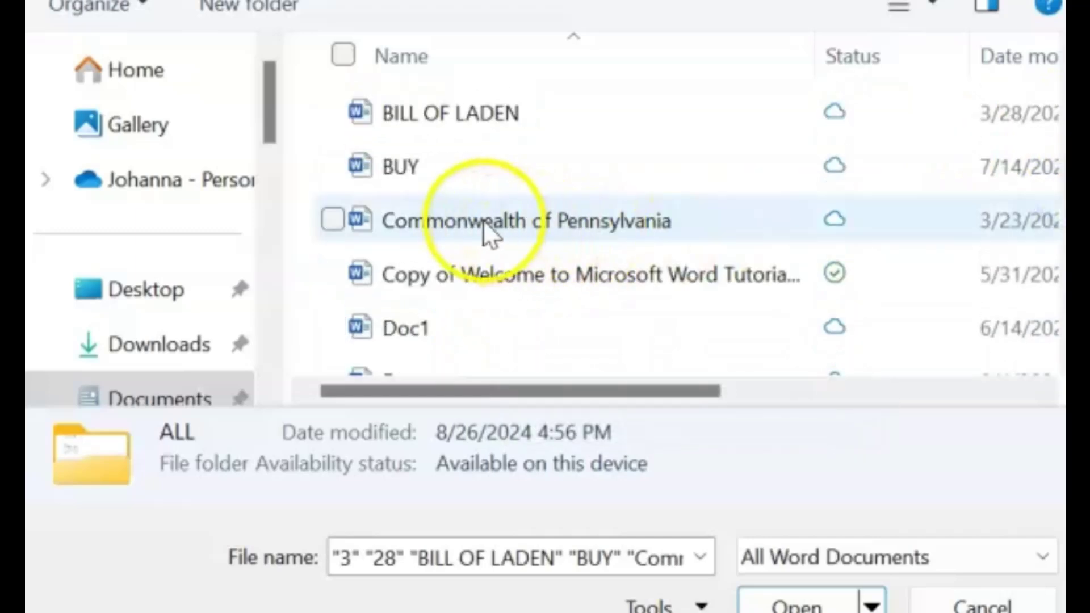
pyautogui.click(480, 222)
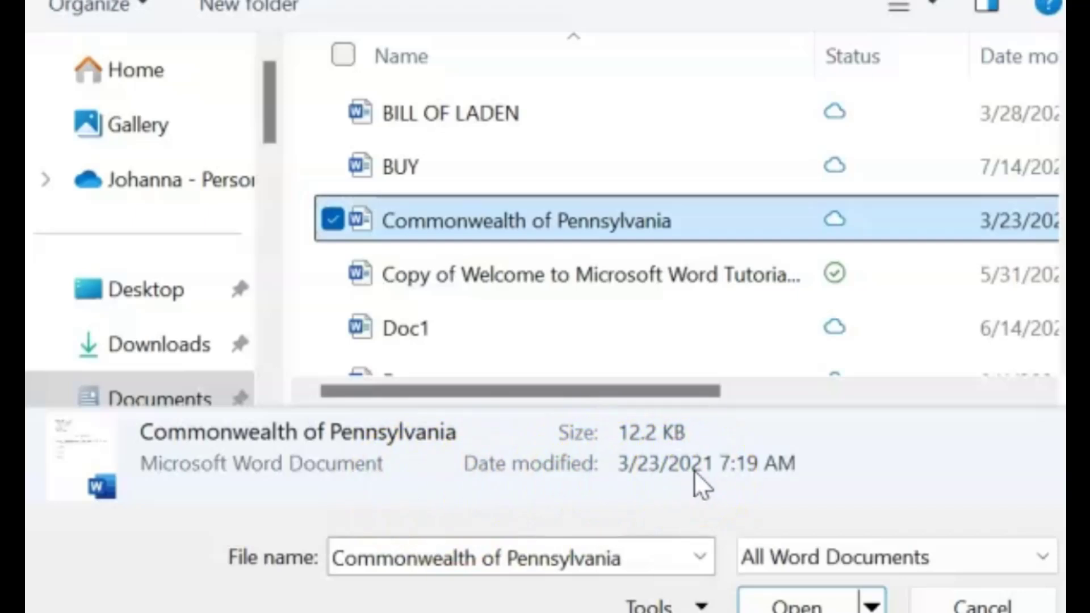
pyautogui.click(131, 3)
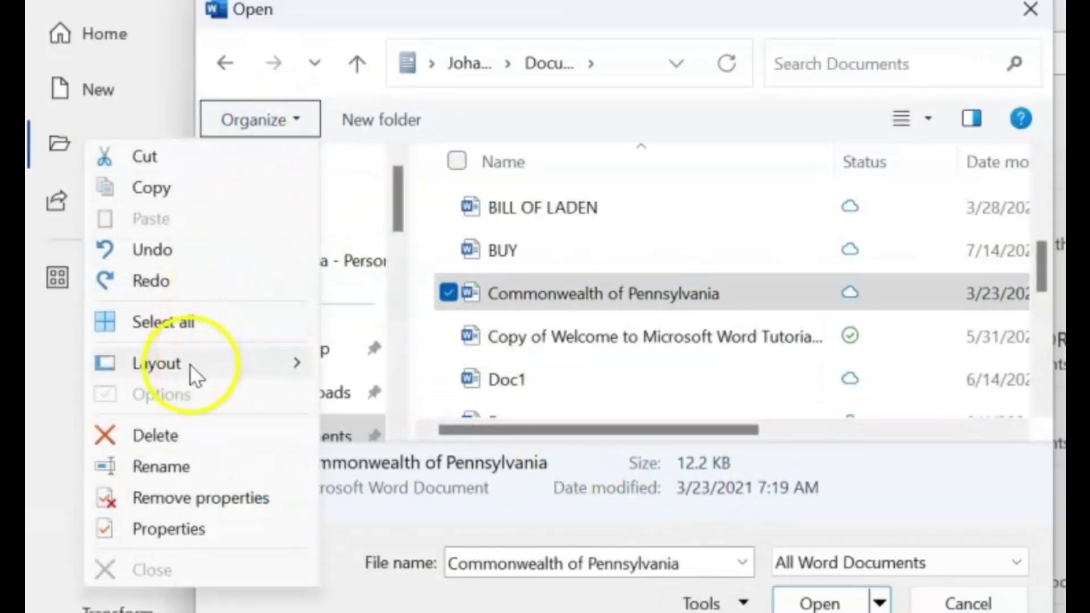
# Step: Turn on the preview pane and preview files, ending on Renewable energy is (16.3 KB, 1/31/2023)
pyautogui.click(189, 363)
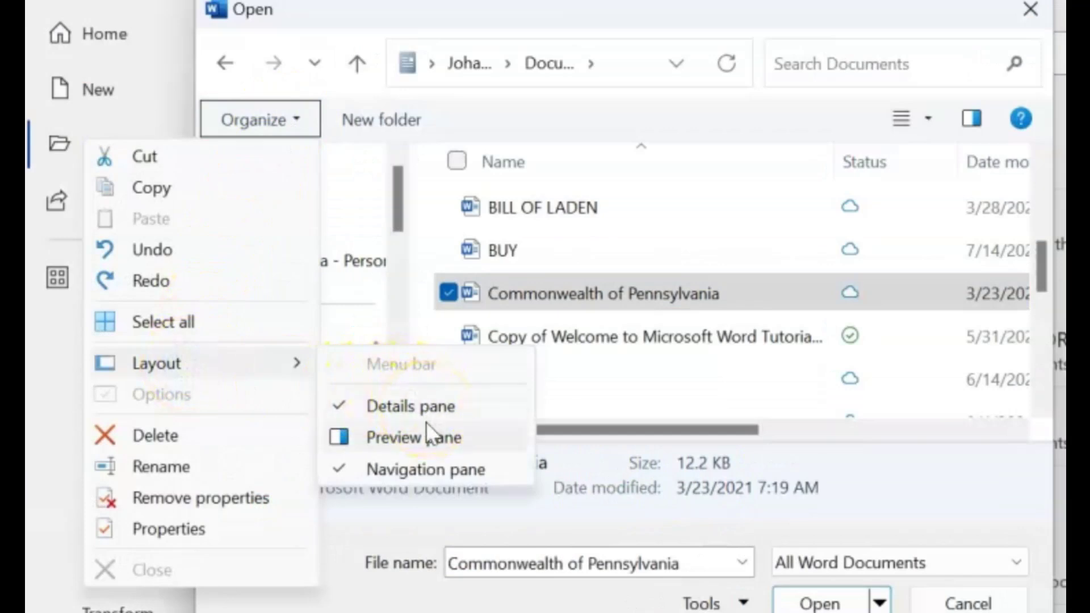
pyautogui.click(415, 438)
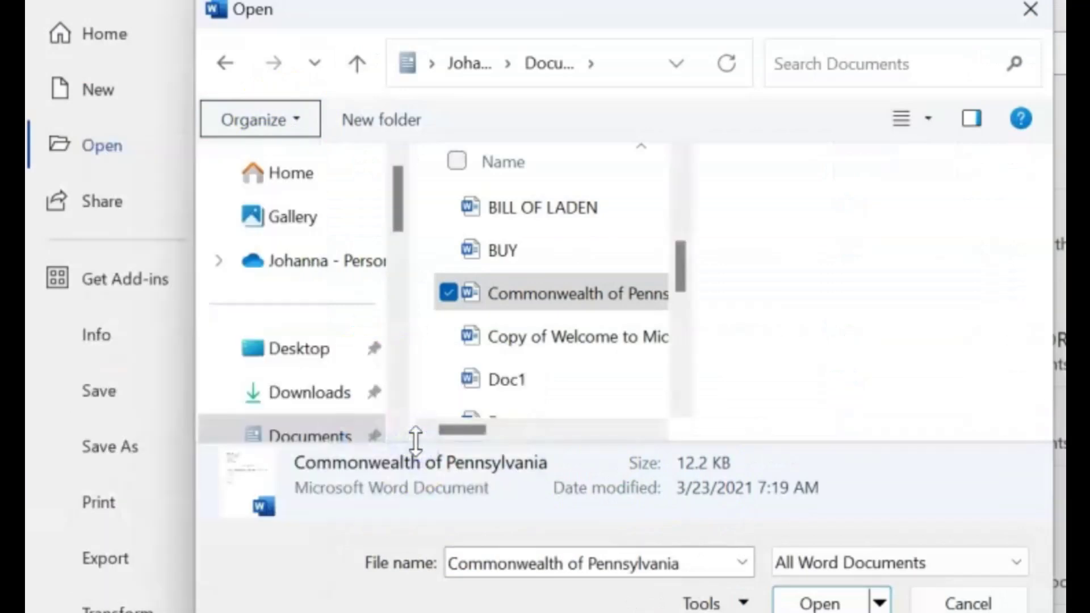
pyautogui.click(520, 338)
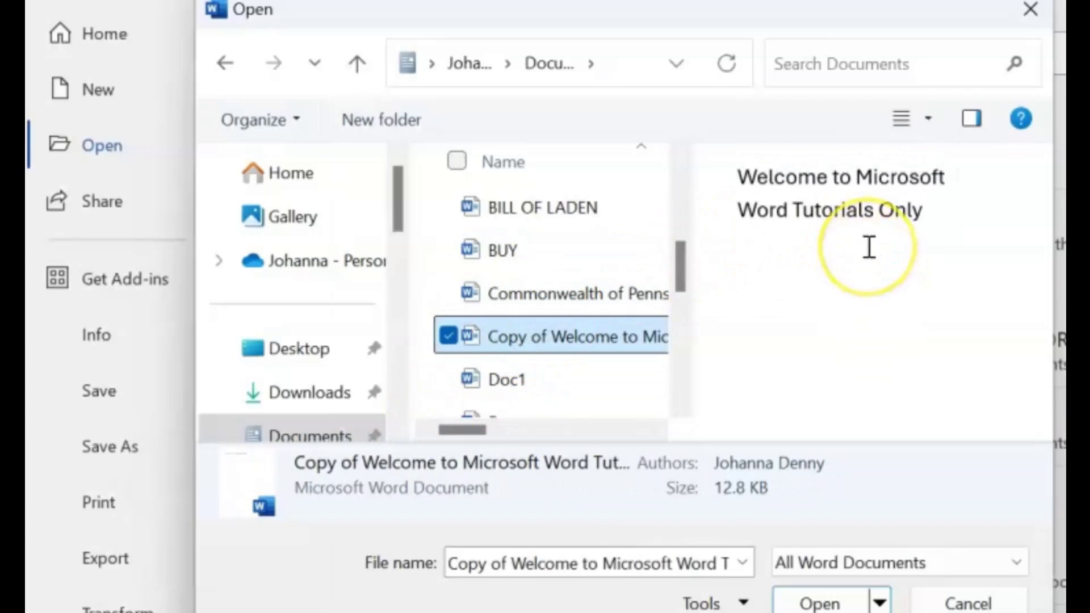
pyautogui.click(568, 301)
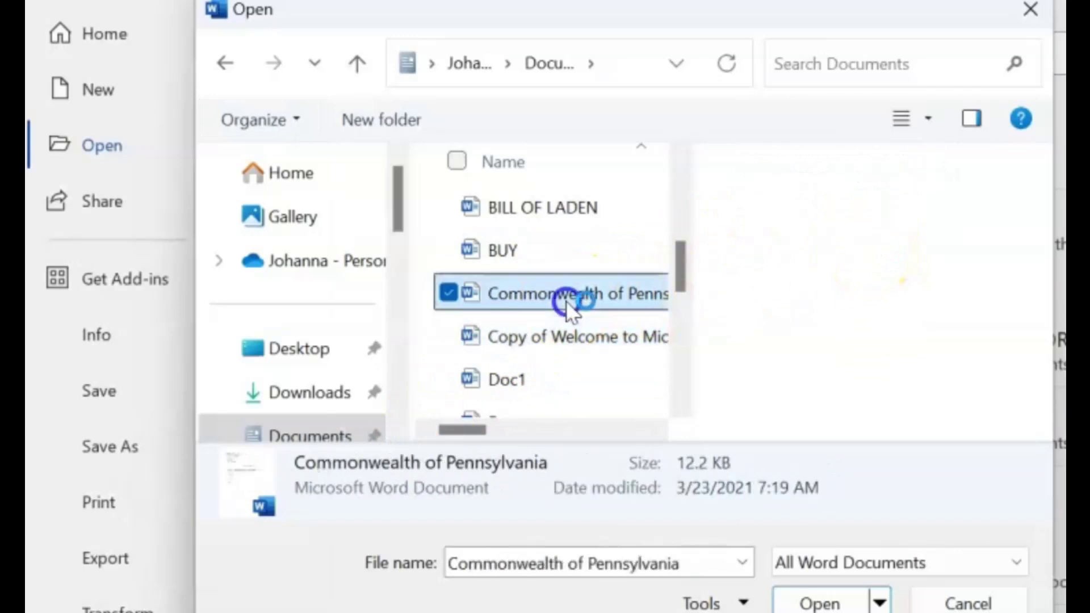
pyautogui.click(809, 230)
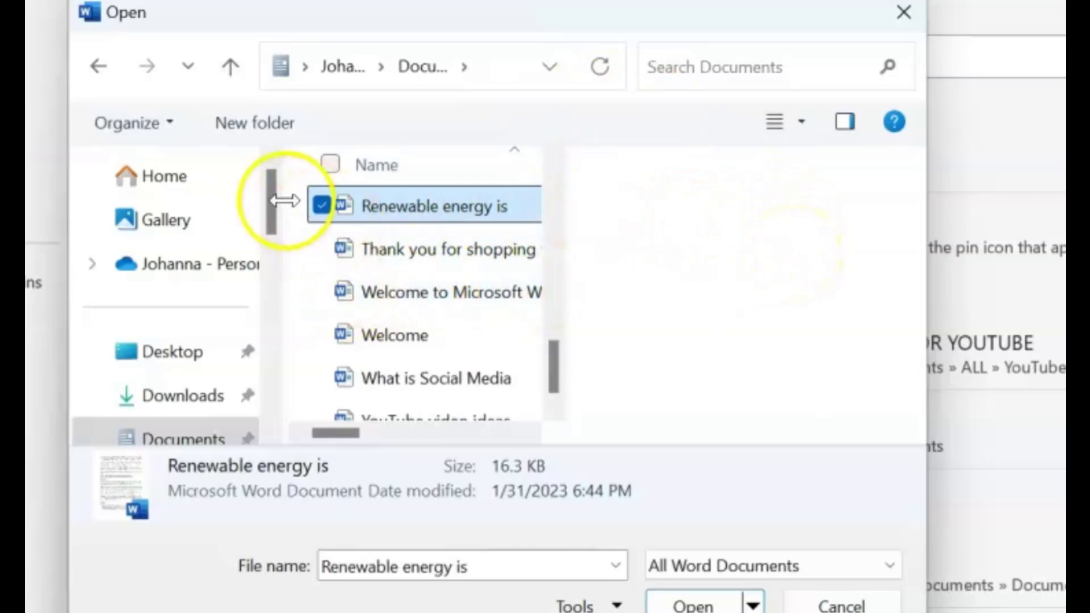
pyautogui.moveTo(271, 196)
pyautogui.mouseDown()
pyautogui.moveTo(272, 213)
pyautogui.moveTo(264, 197)
pyautogui.mouseUp()
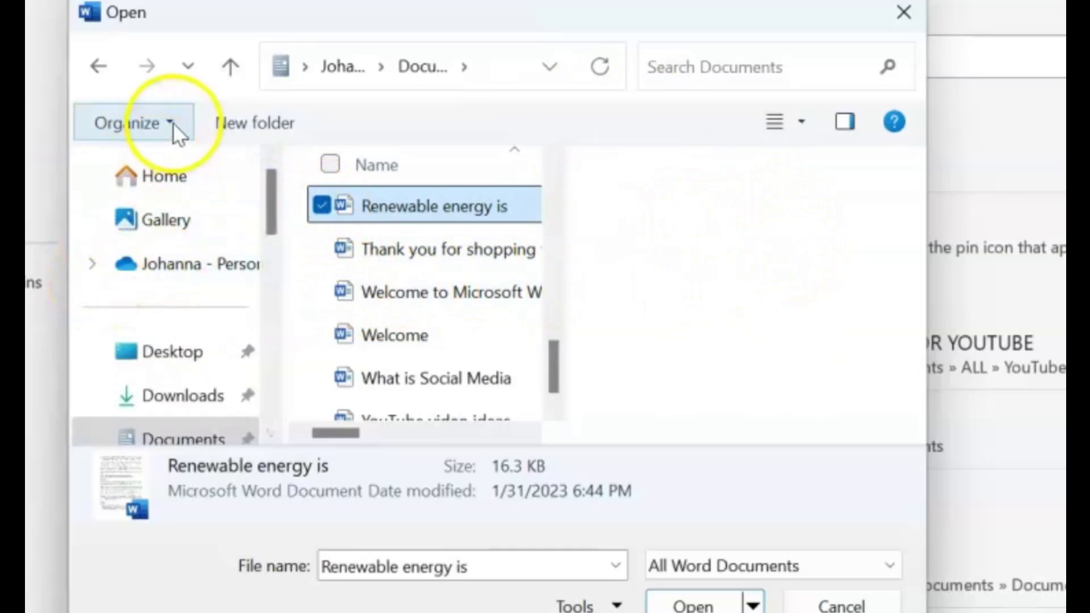
pyautogui.click(146, 121)
pyautogui.click(145, 120)
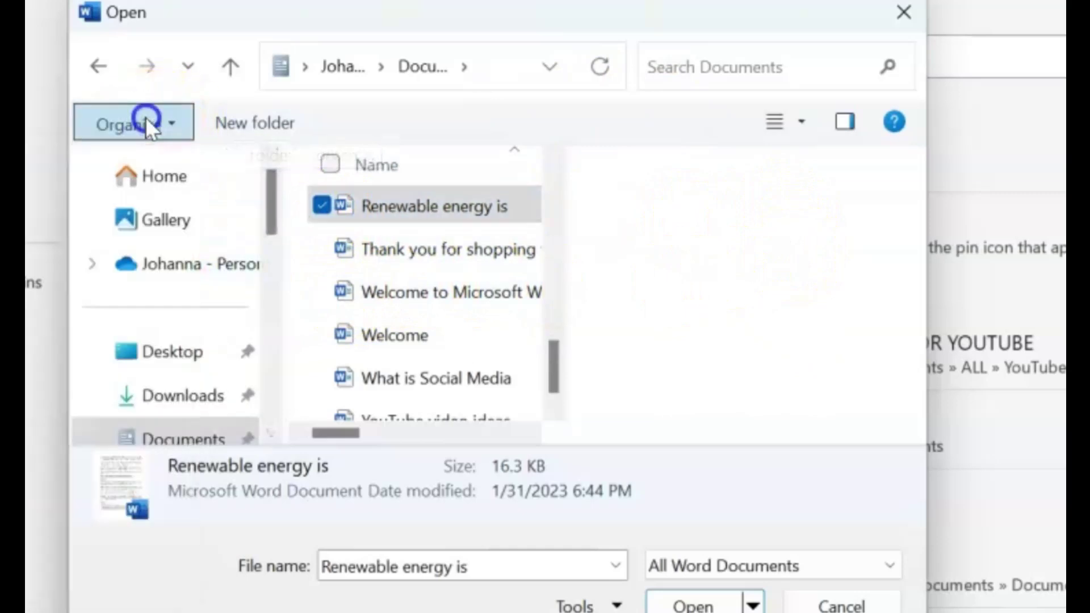
pyautogui.click(146, 119)
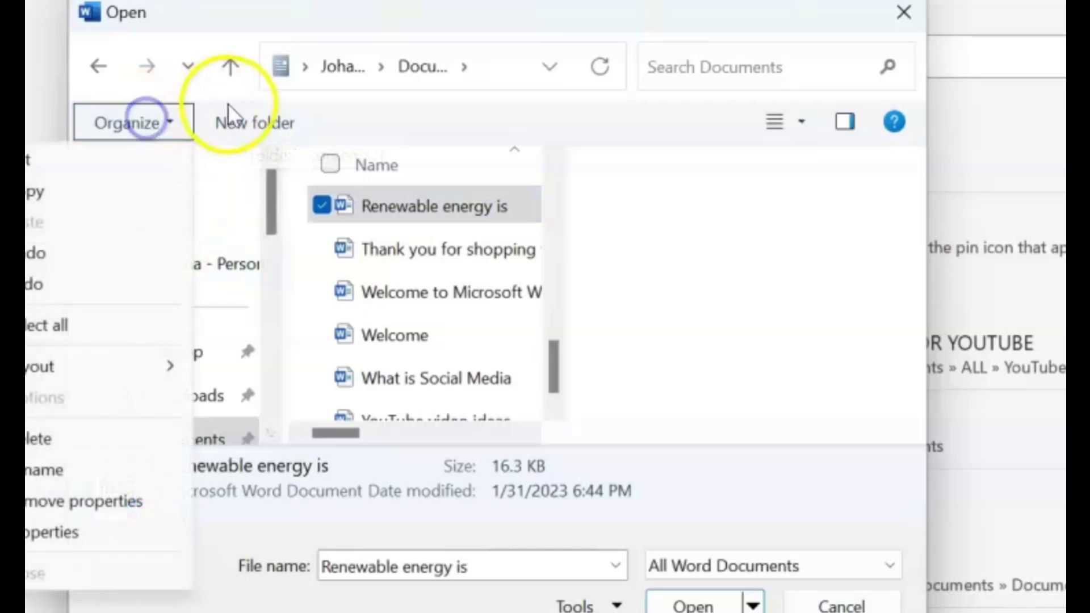
pyautogui.click(274, 183)
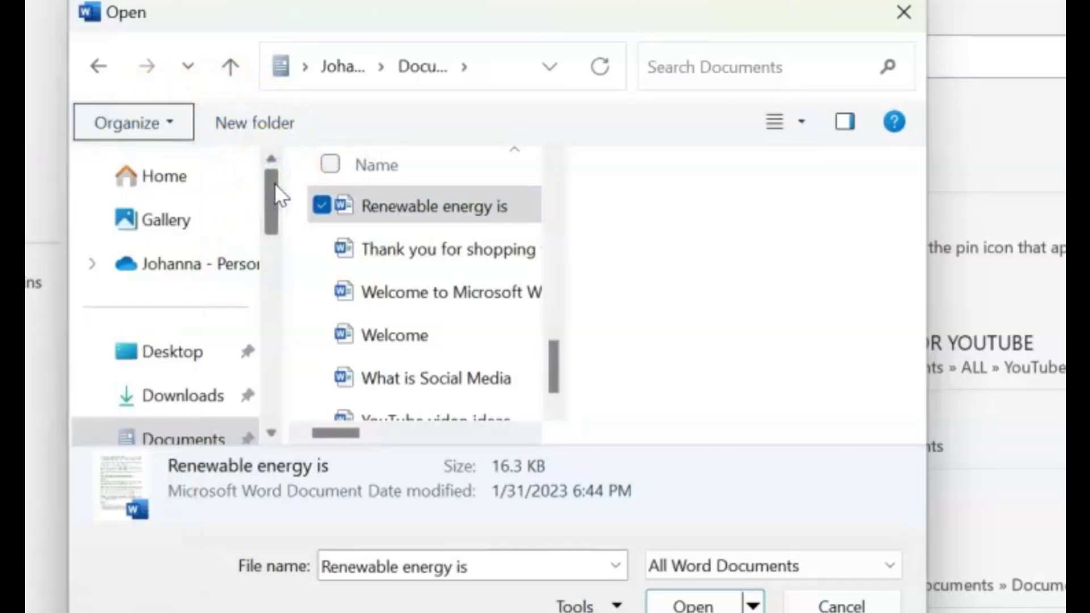
pyautogui.moveTo(275, 183)
pyautogui.mouseDown()
pyautogui.moveTo(267, 192)
pyautogui.moveTo(256, 172)
pyautogui.moveTo(263, 382)
pyautogui.moveTo(294, 138)
pyautogui.moveTo(283, 167)
pyautogui.mouseUp()
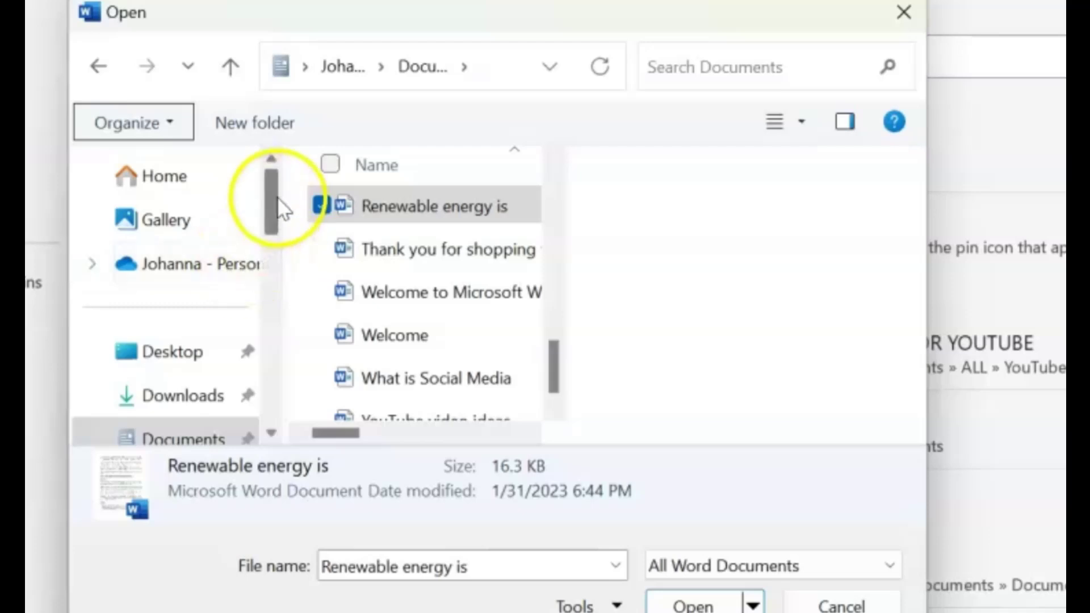
pyautogui.moveTo(267, 197); pyautogui.dragTo(267, 262)
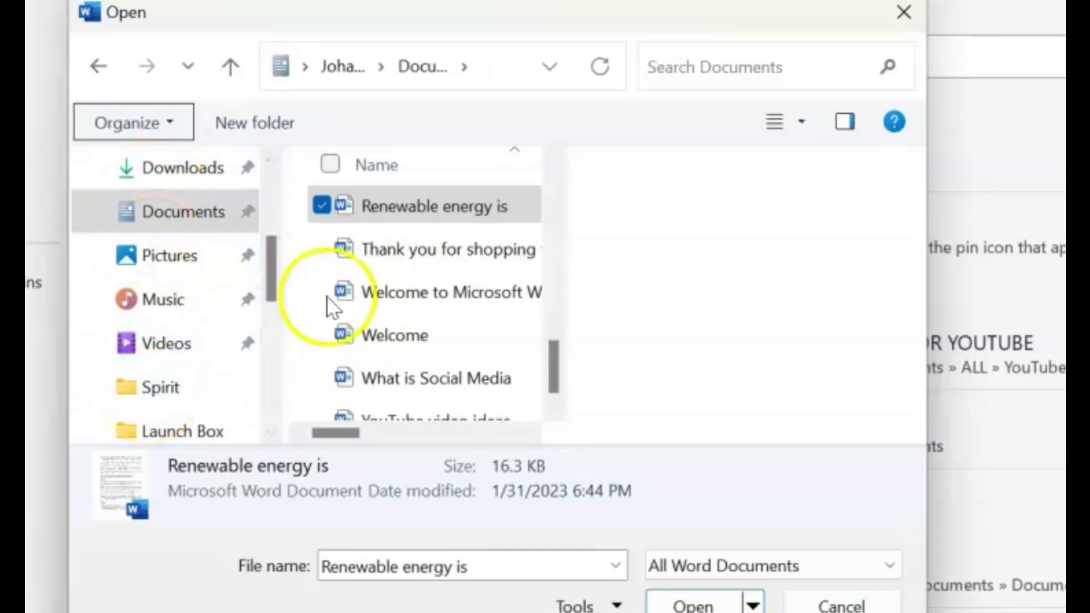
pyautogui.click(801, 122)
pyautogui.click(721, 19)
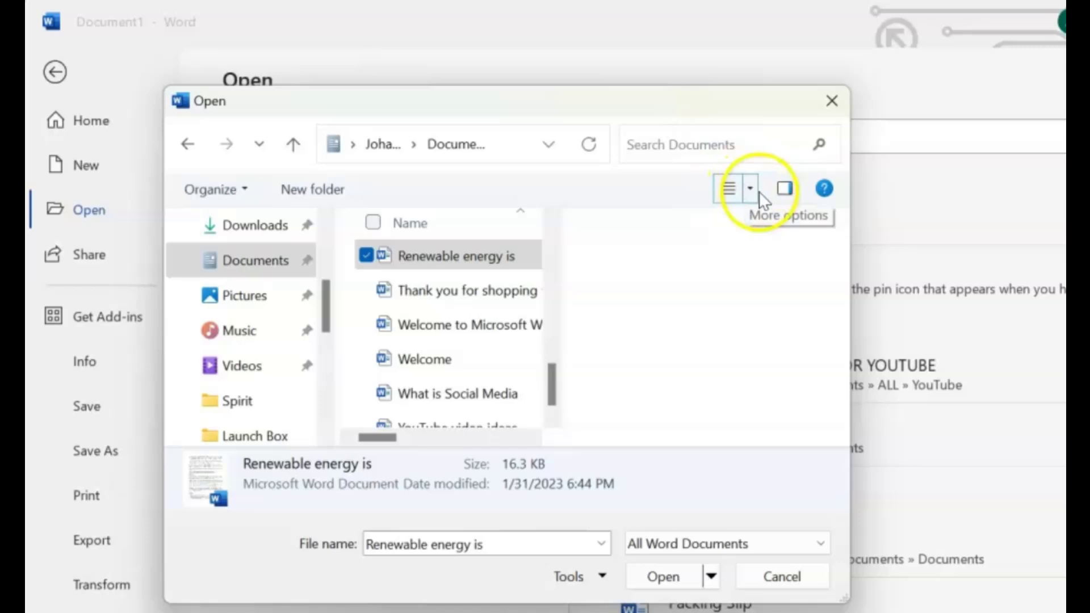
# Step: Try the Extra large icons, Small icons and List views, then settle on Content view
pyautogui.click(754, 192)
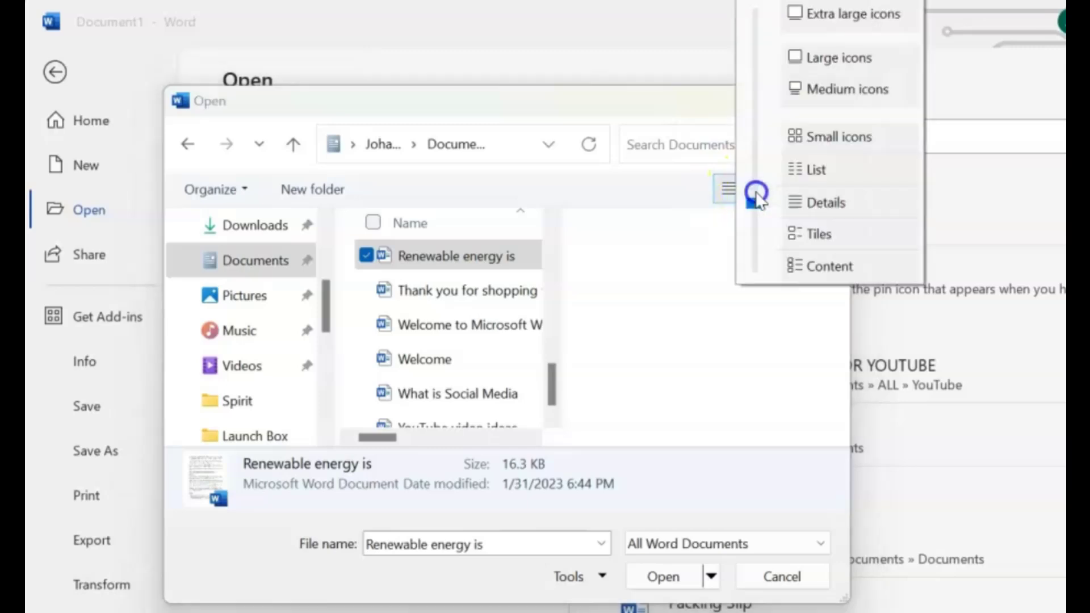
pyautogui.click(852, 13)
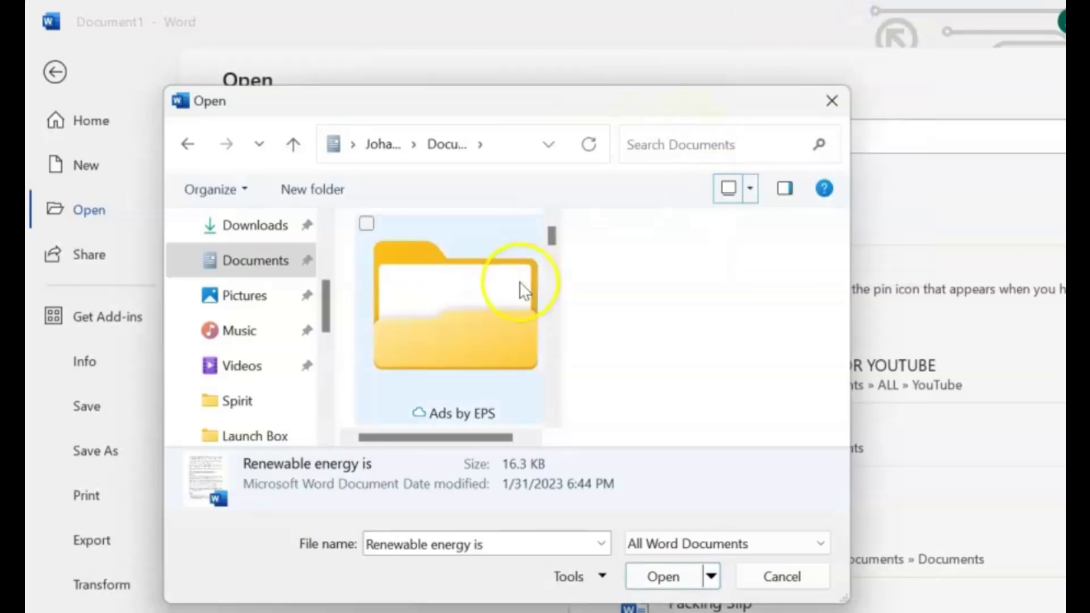
pyautogui.moveTo(559, 246); pyautogui.dragTo(738, 270)
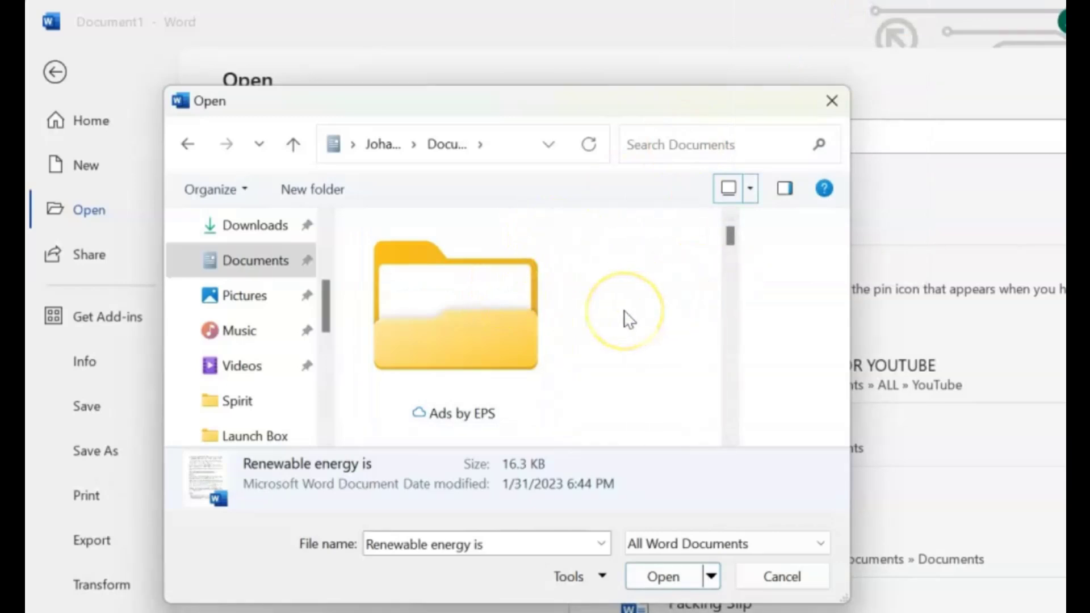
pyautogui.click(750, 199)
pyautogui.click(817, 327)
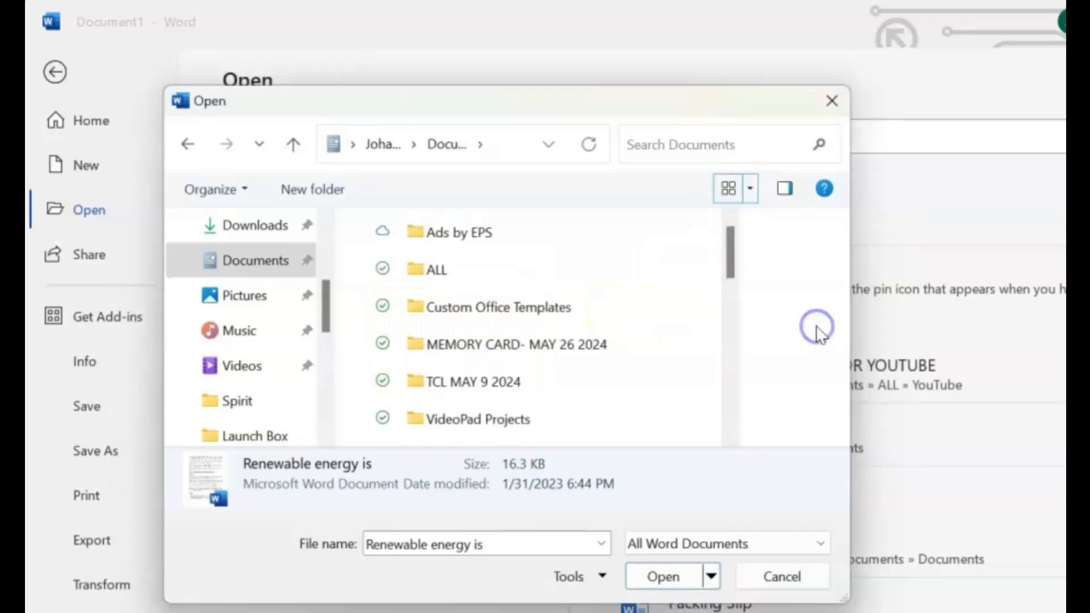
pyautogui.click(750, 196)
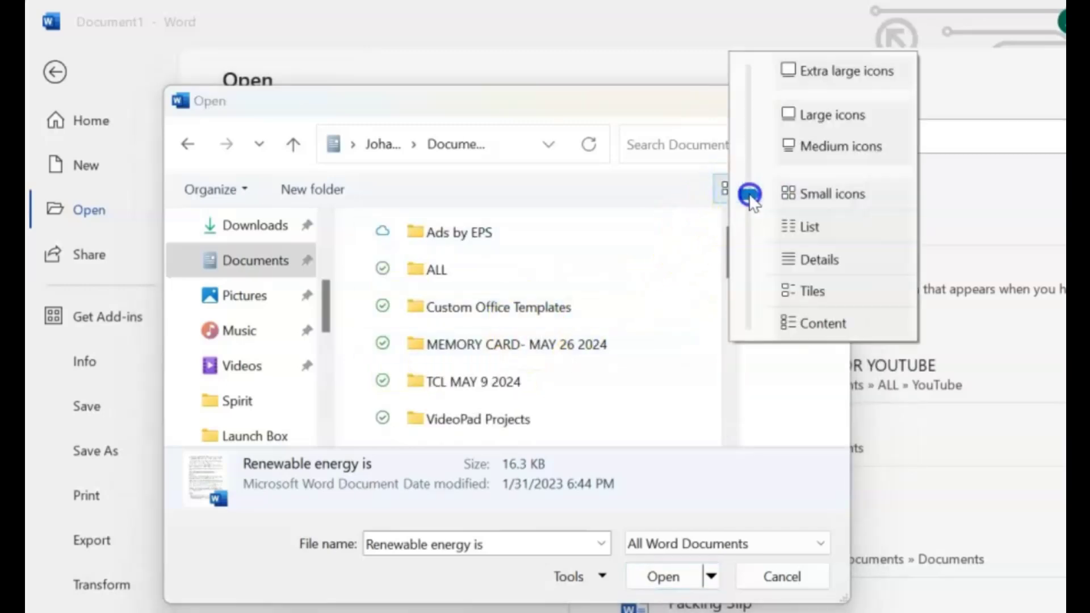
pyautogui.click(849, 228)
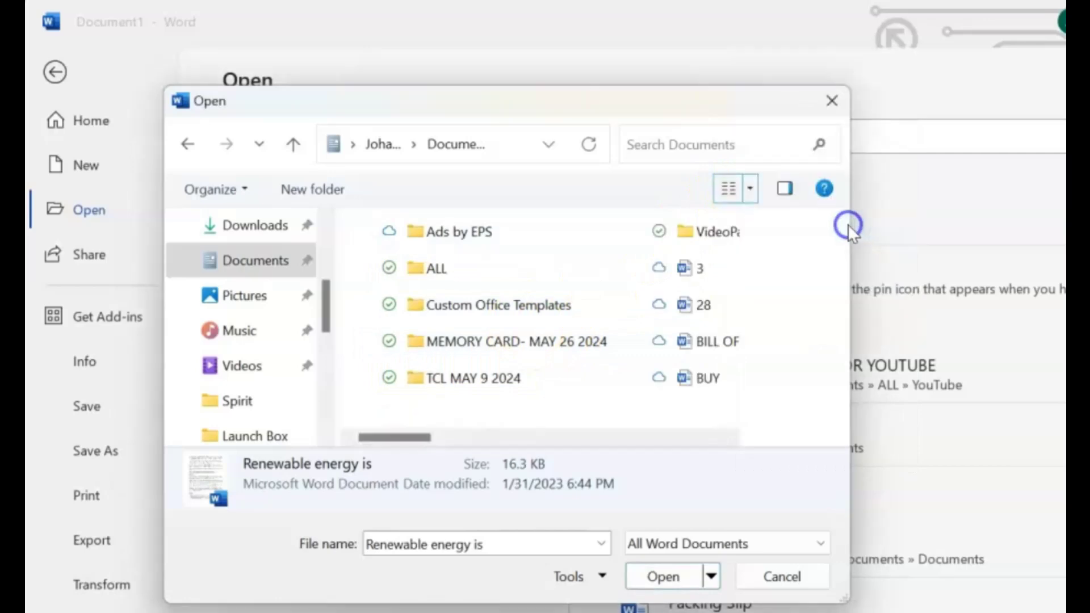
pyautogui.click(750, 193)
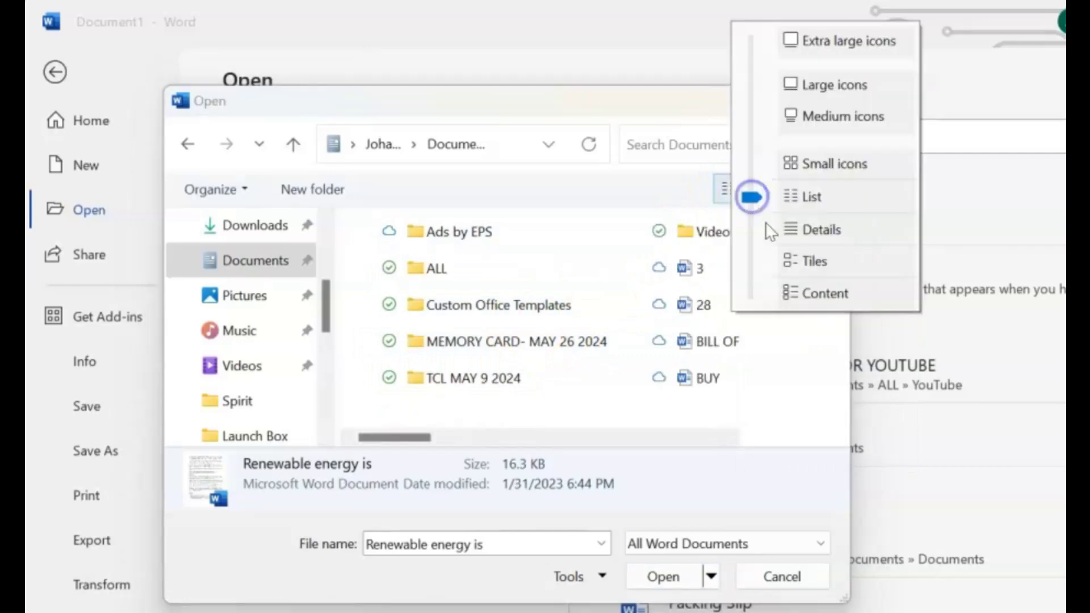
pyautogui.click(827, 294)
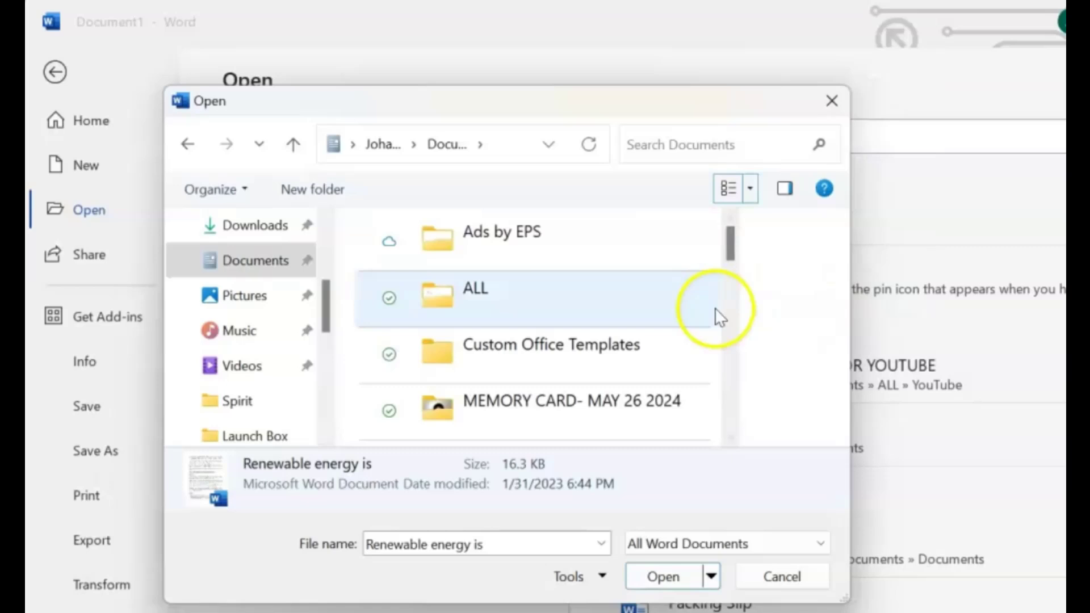
# Step: Hide the preview pane and check the file type list, leaving it unchanged
pyautogui.click(787, 191)
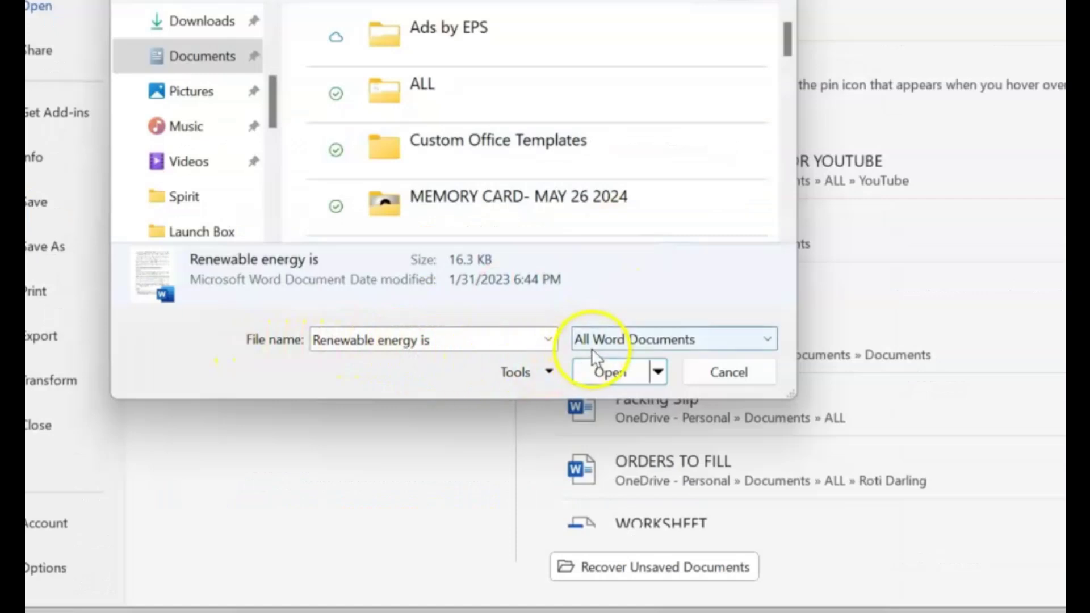
pyautogui.click(609, 340)
pyautogui.click(609, 339)
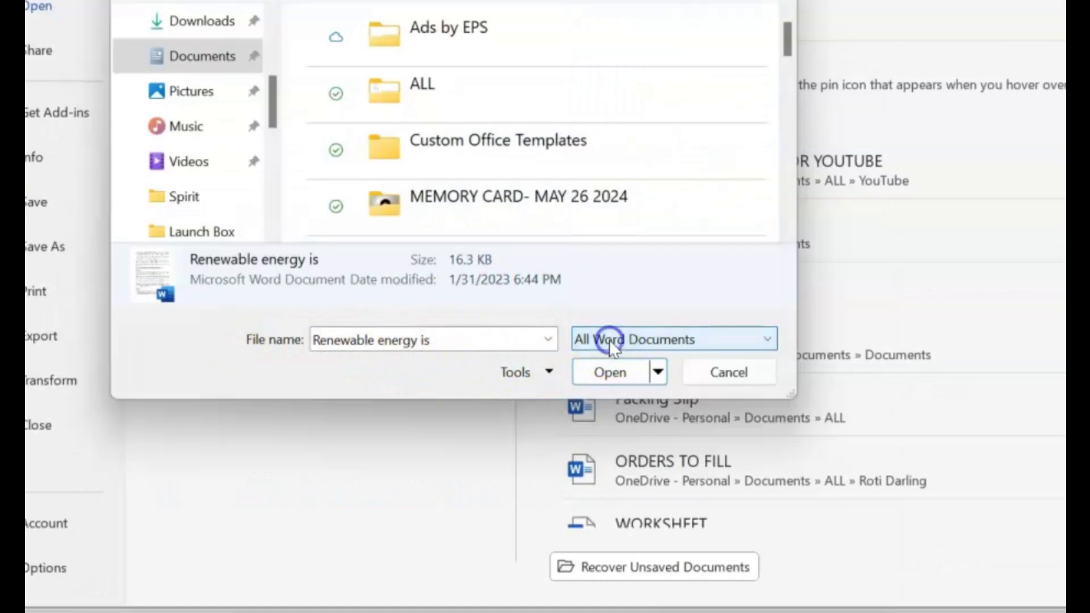
# Step: View the Tools menu and the Open button's options, such as Open Read-Only and Open as Copy
pyautogui.click(549, 372)
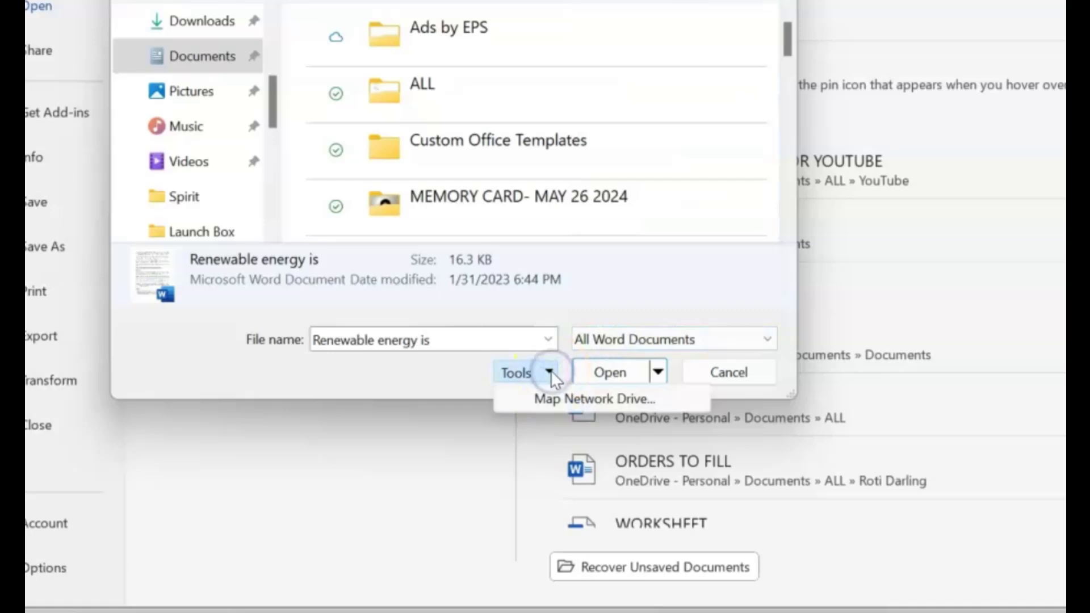
pyautogui.click(658, 372)
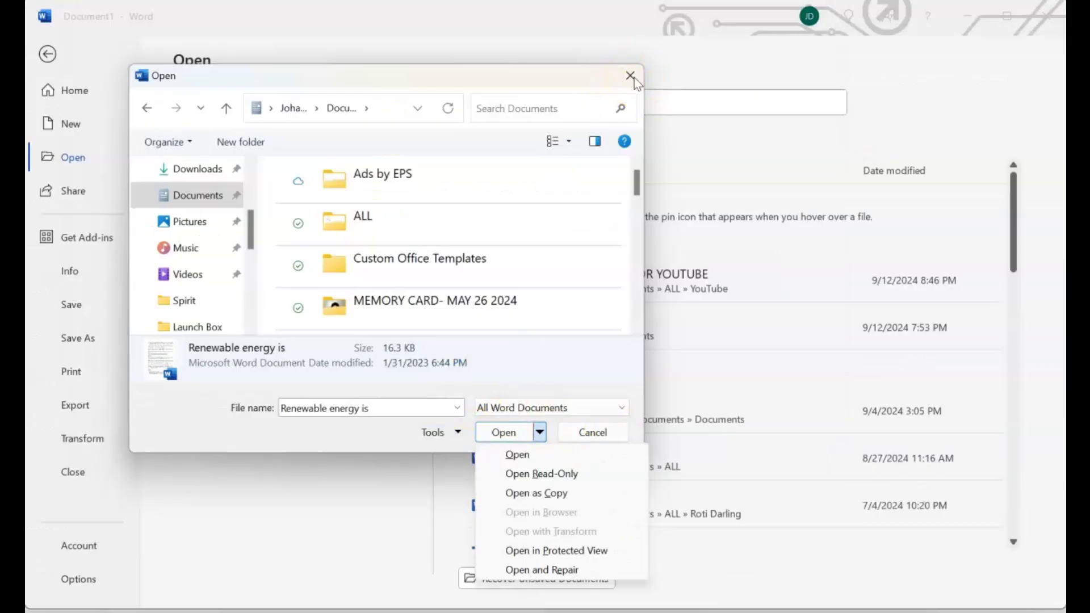
pyautogui.click(632, 78)
# Step: Close the Open dialog to return to the backstage Open page with This PC, Add a Place and Browse
pyautogui.click(632, 77)
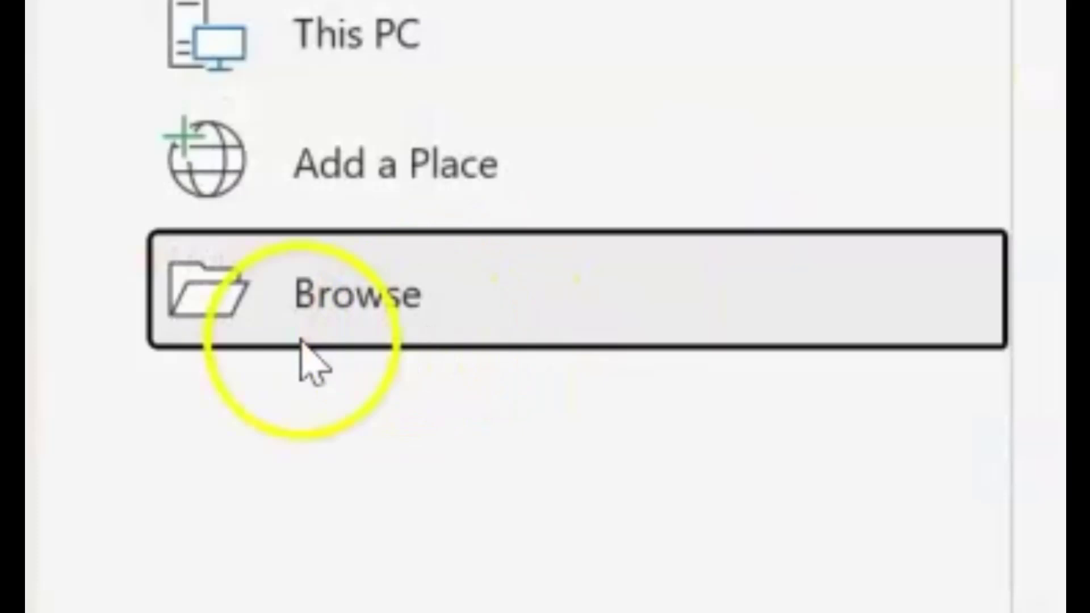